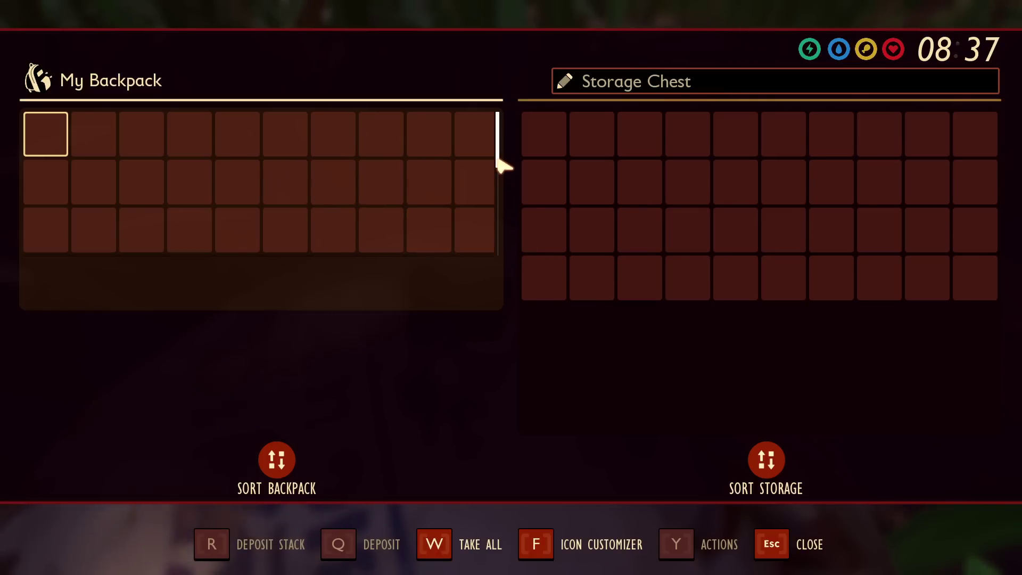
Step: Examine the backpack slots on both the Storage Chest screen and the character inventory screen
drag(497, 159, 488, 259)
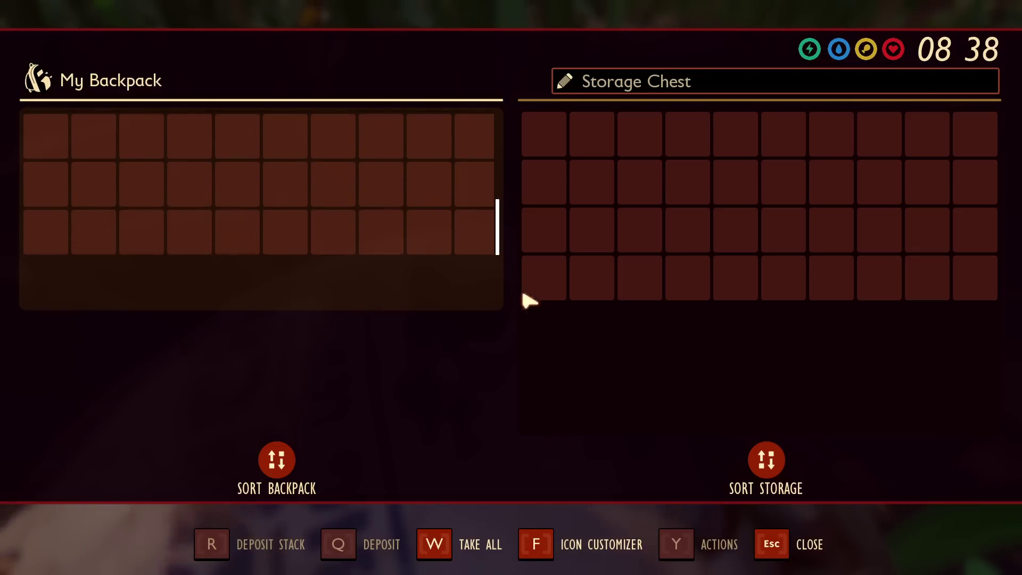
click(780, 551)
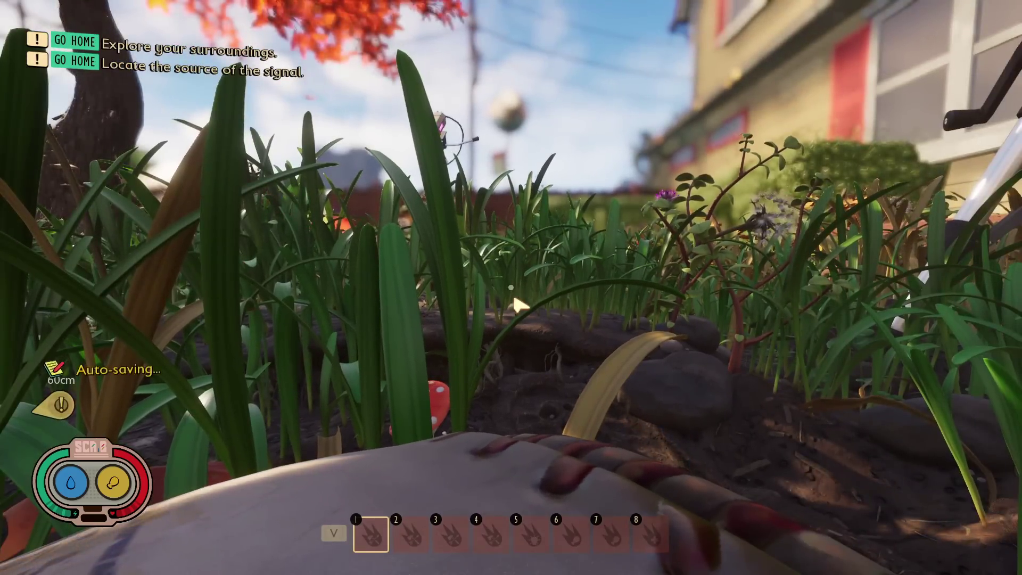
key(Tab)
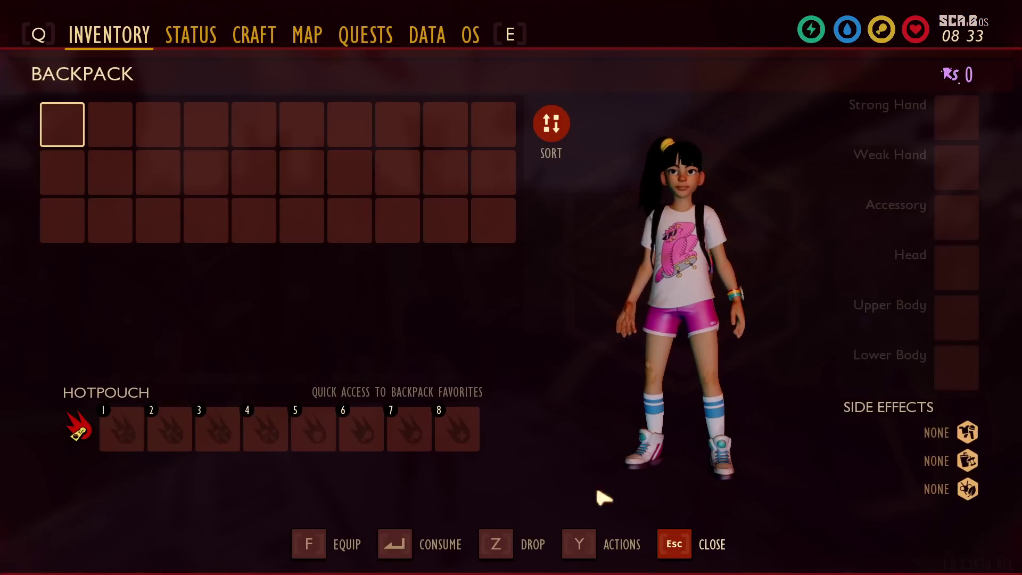
click(670, 543)
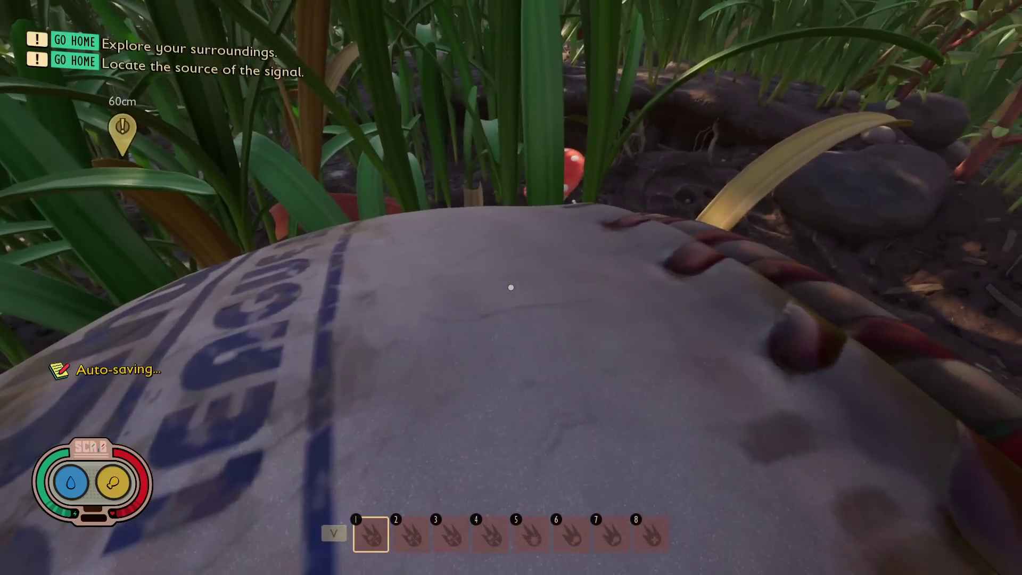
Step: Build a Storage Chest on top of the baseball and view the full backpack grid from it
key(b)
click(506, 151)
click(511, 288)
key(e)
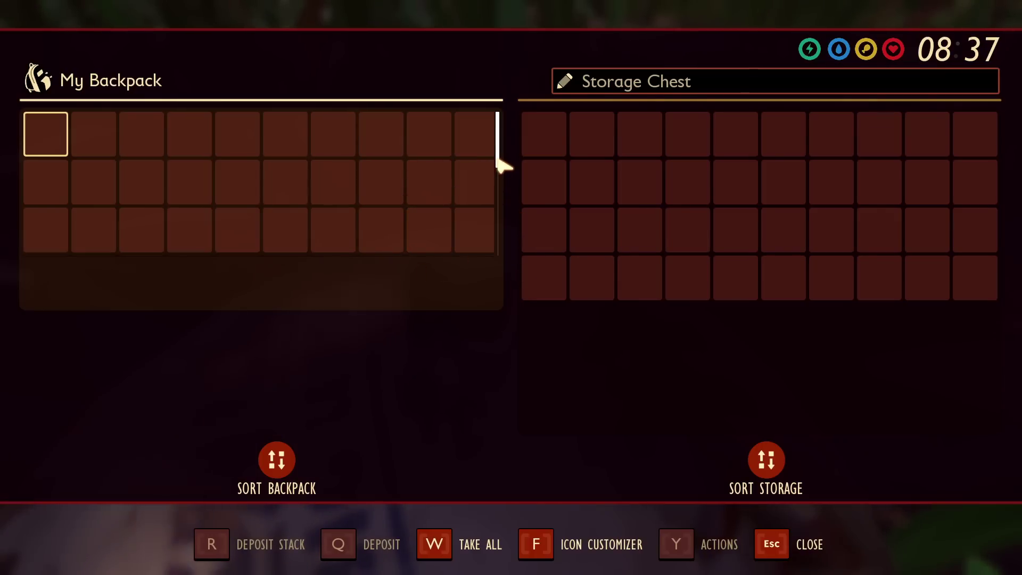
drag(498, 159, 494, 269)
click(780, 552)
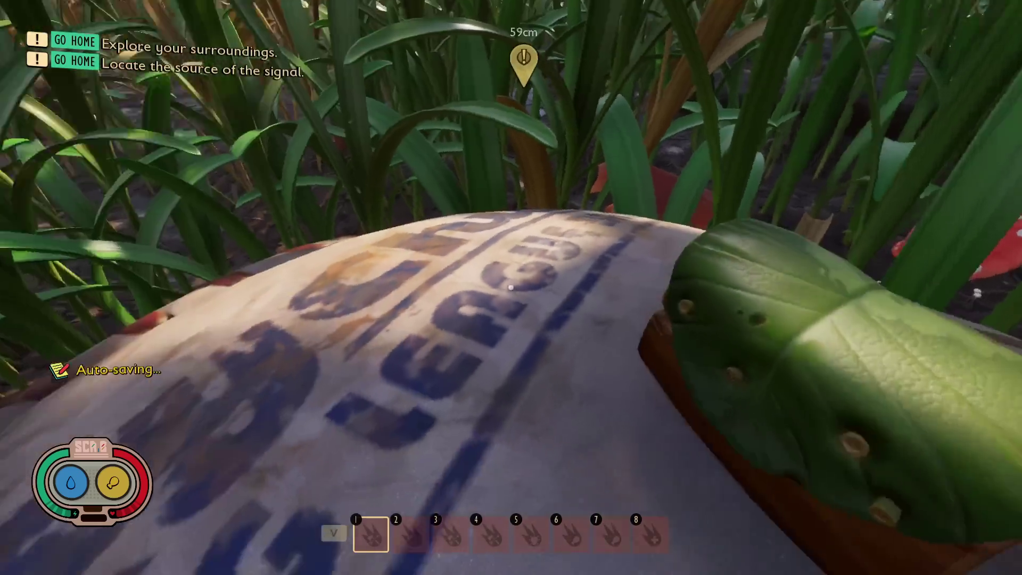
Step: Craft 30 Pebblet Spears in batches of five from the Tools recipes and view them in the backpack
key(Tab)
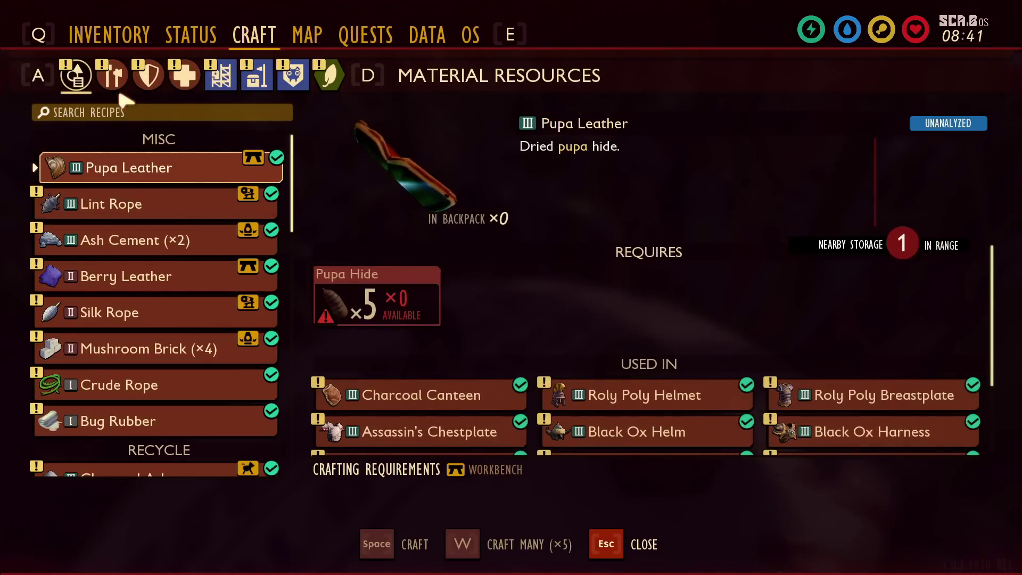
key(d)
scroll(222, 250, down, 14)
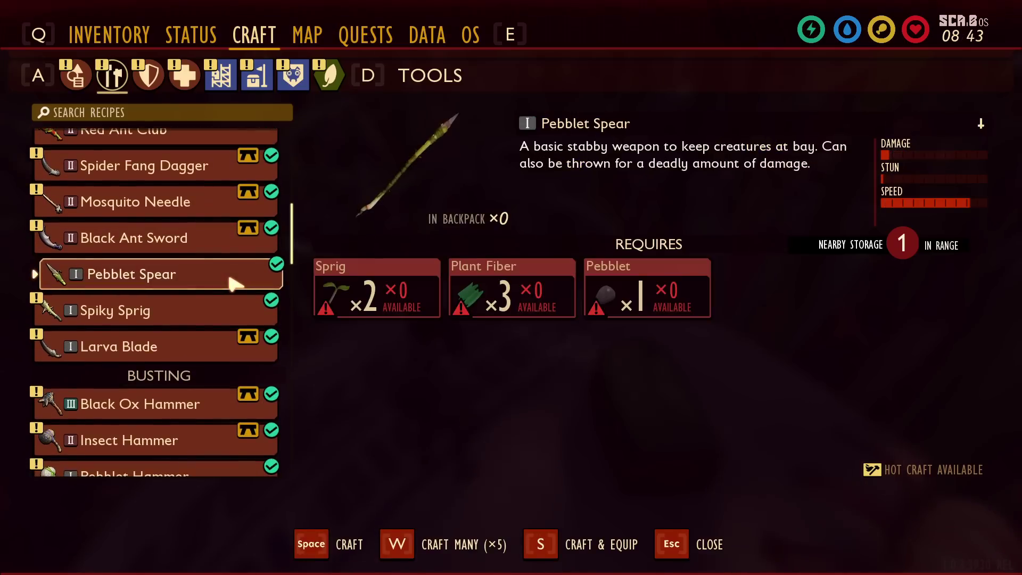
key(w)
key(w)
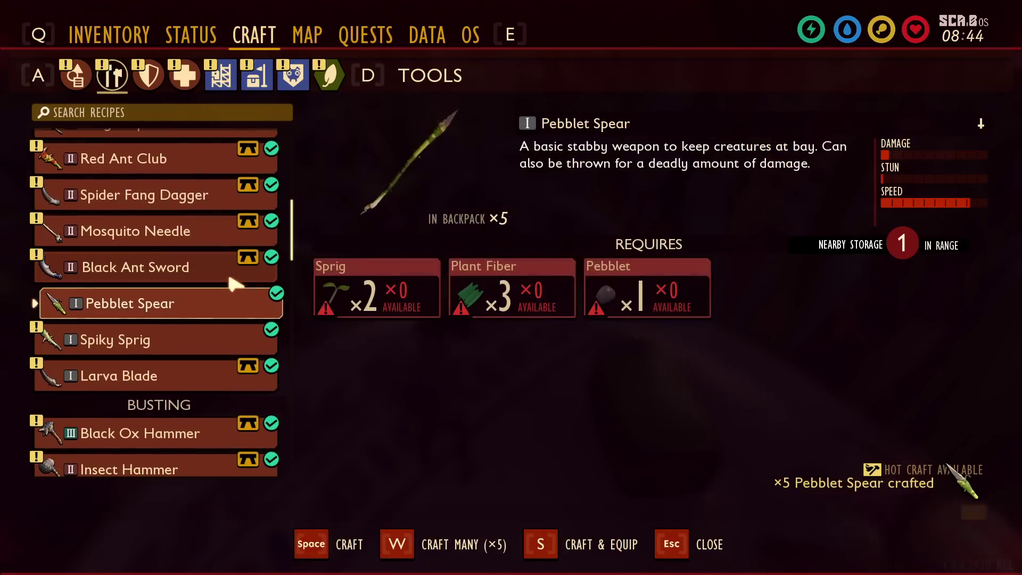
key(w)
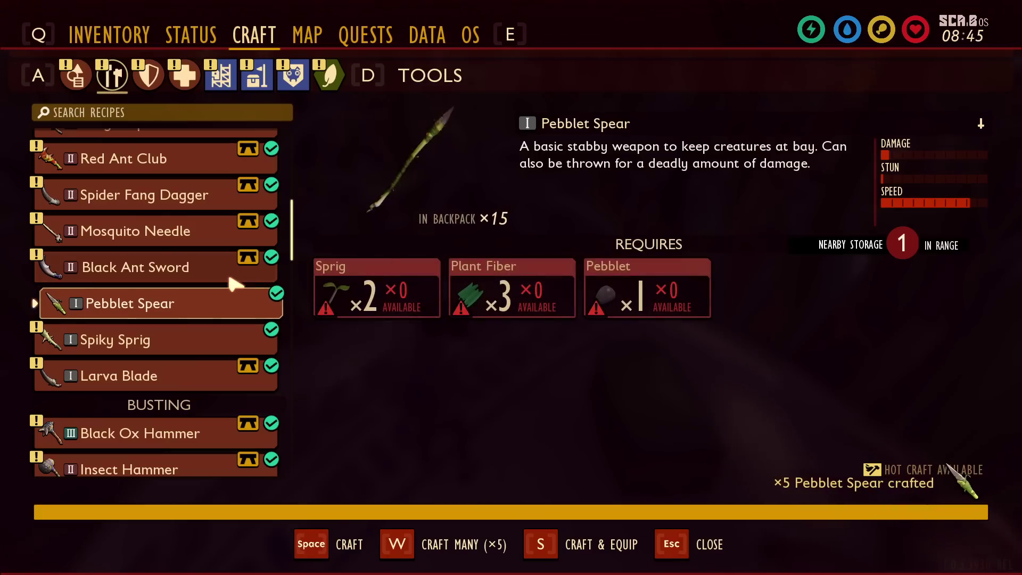
key(w)
key(w)
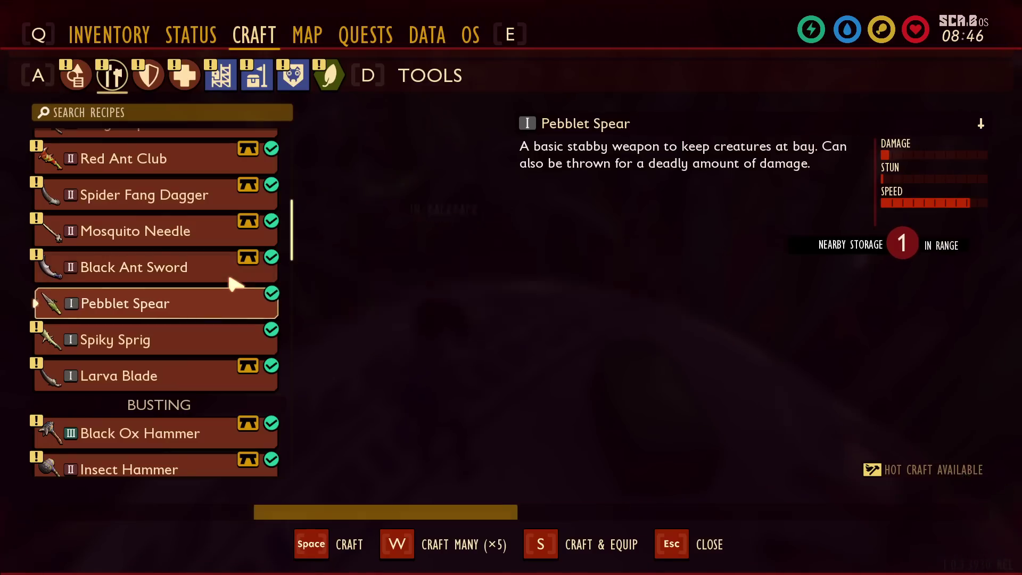
key(w)
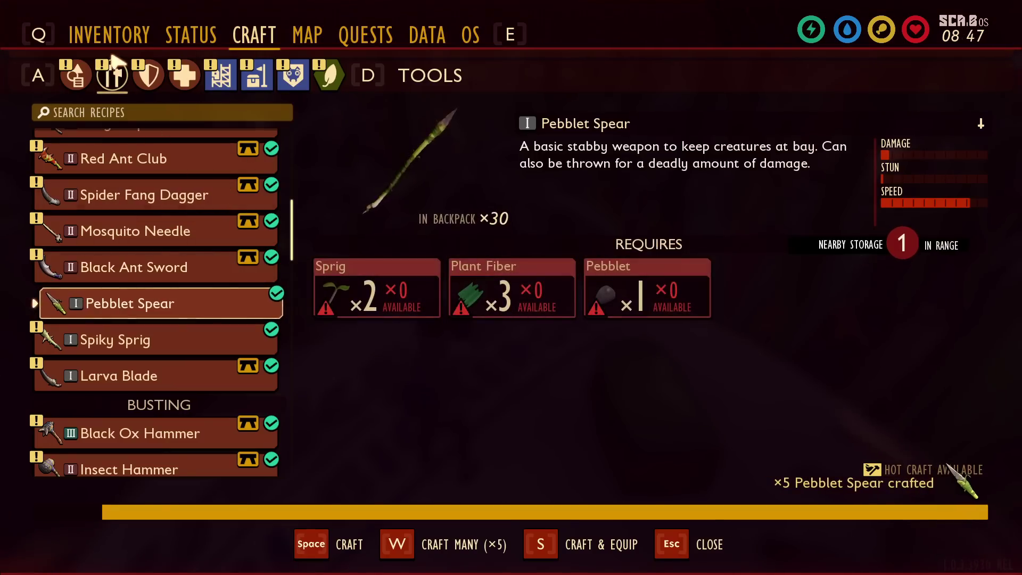
click(116, 40)
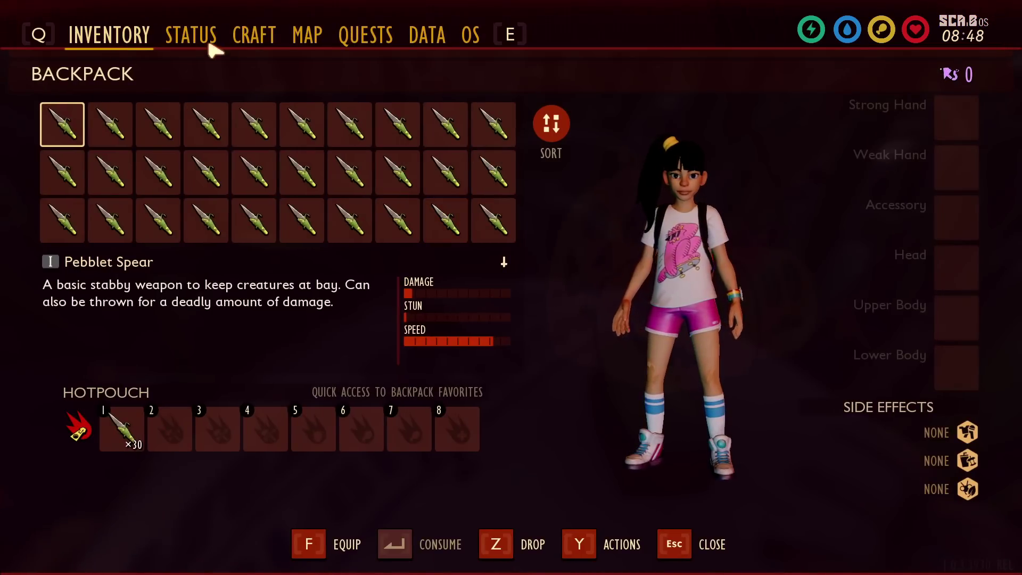
Step: Craft 20 more Pebblet Spears in batches of five and return to the game
click(256, 39)
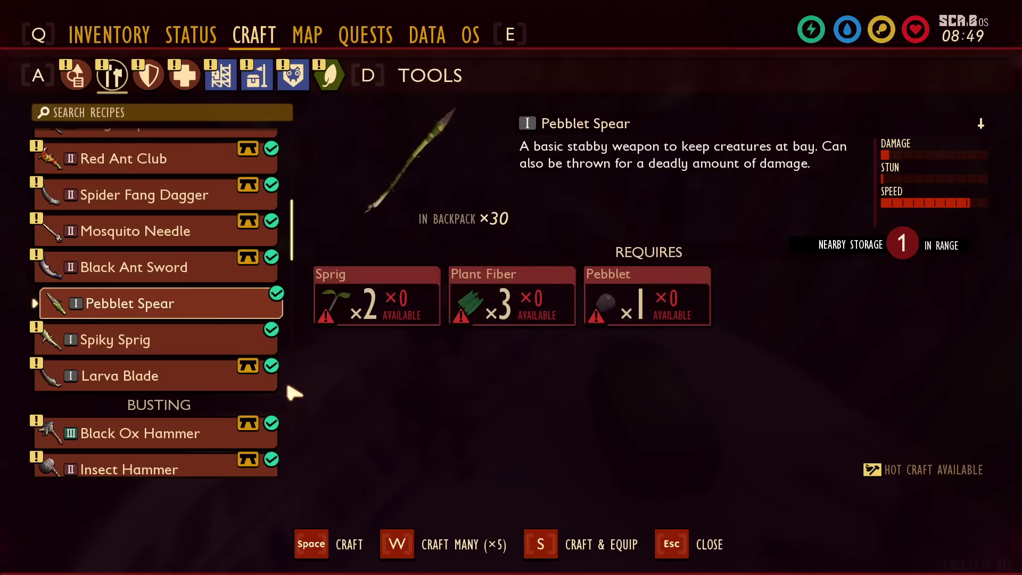
key(w)
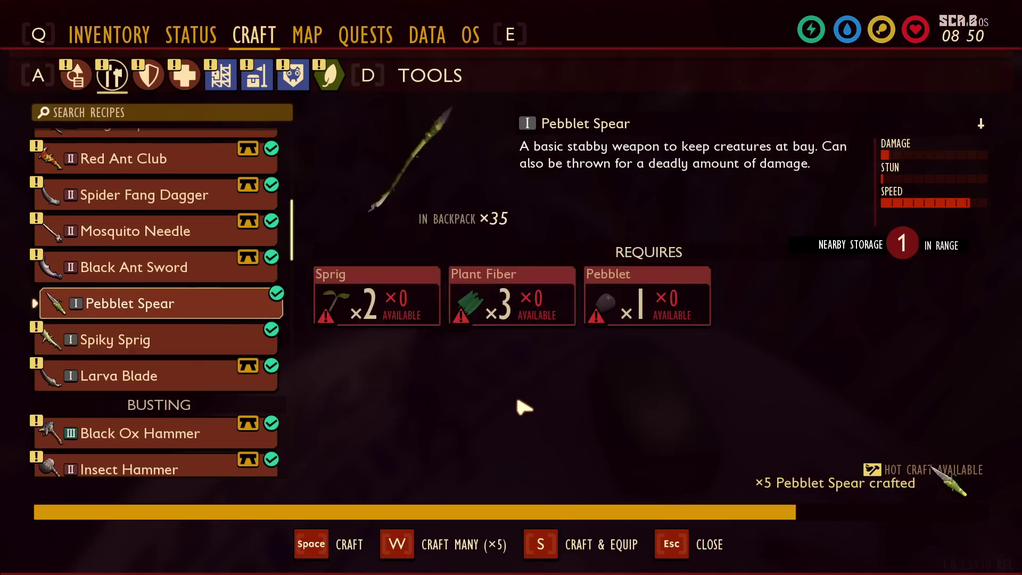
key(w)
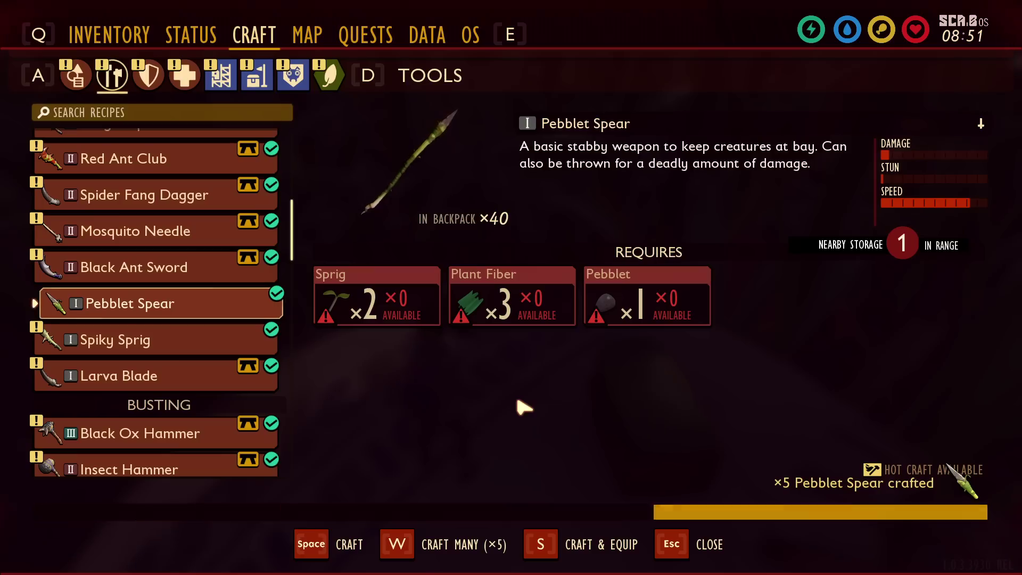
key(w)
key(w)
click(670, 544)
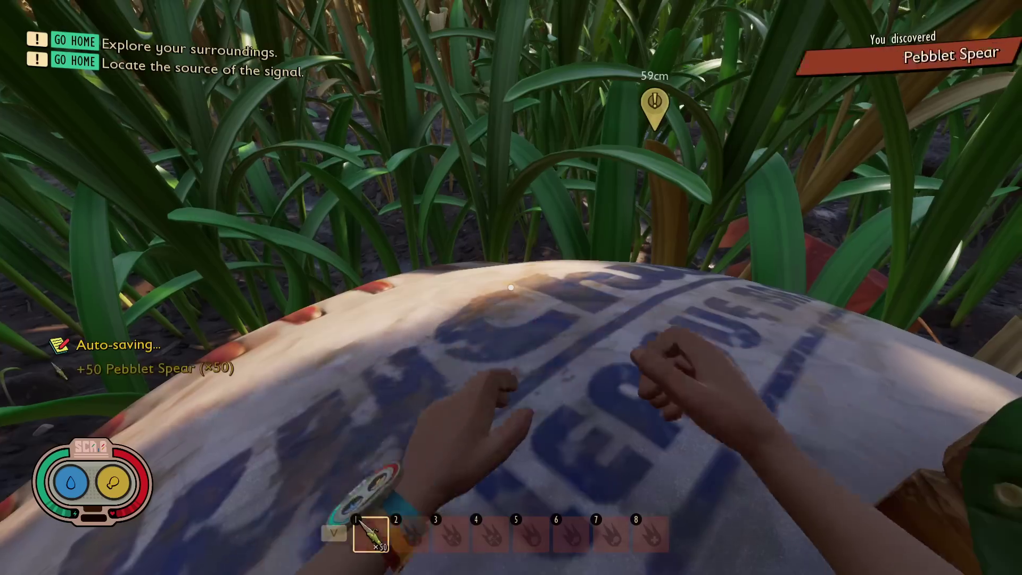
Step: Look through the full extent of the backpack from the Storage Chest to examine how the Pebblet Spears fill its rows
key(Tab)
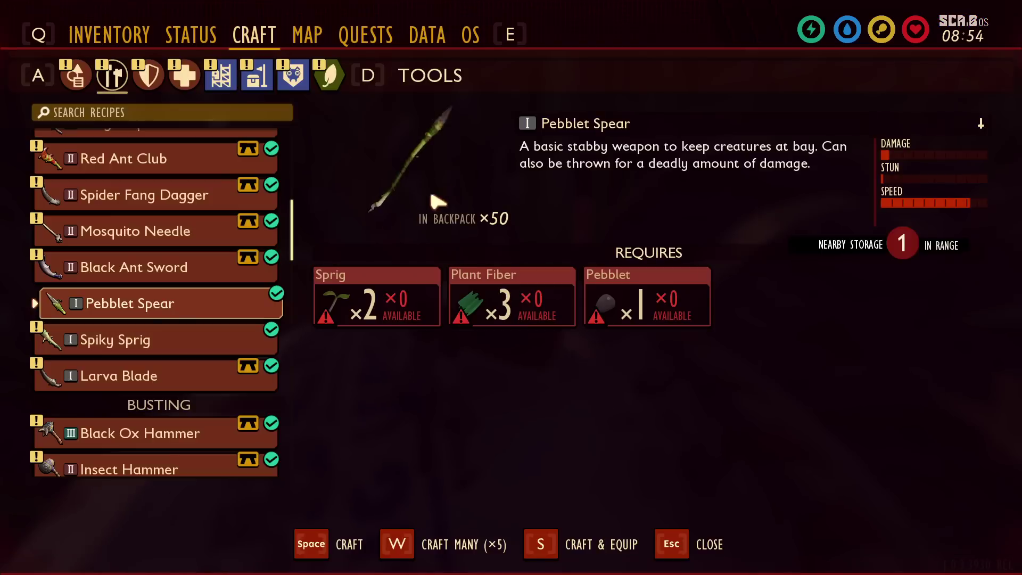
key(q)
key(q)
key(Tab)
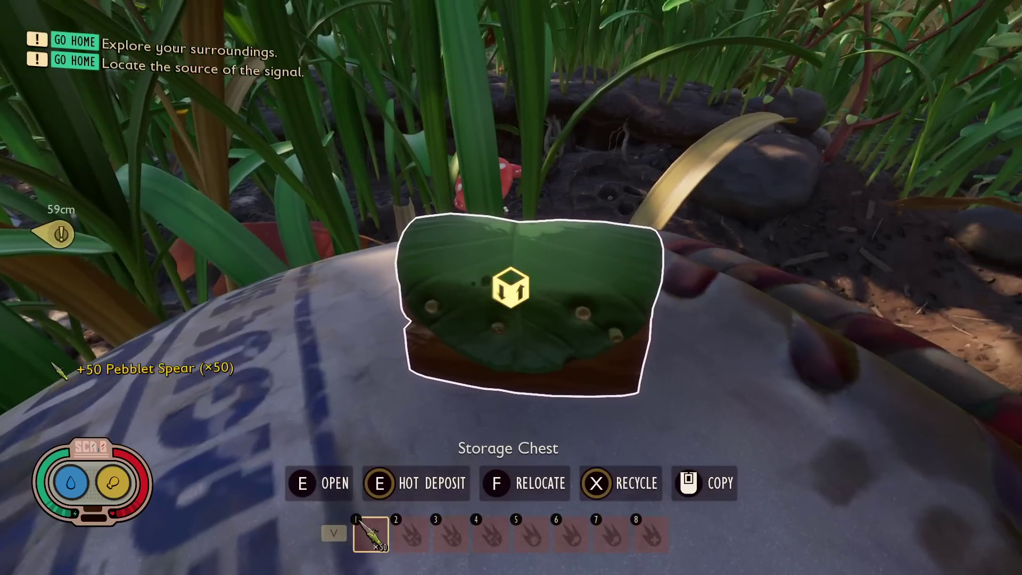
key(e)
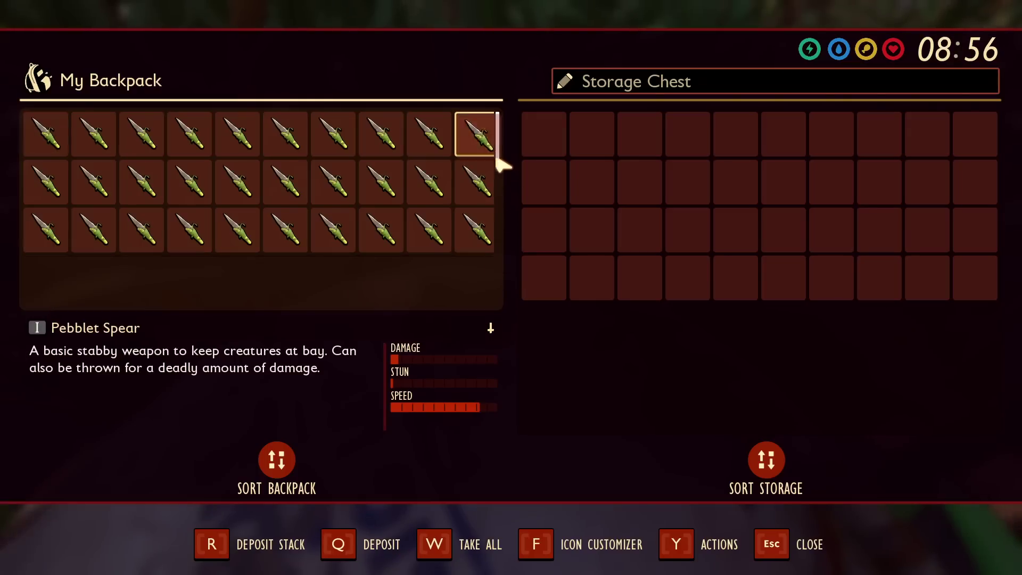
scroll(502, 151, down, 3)
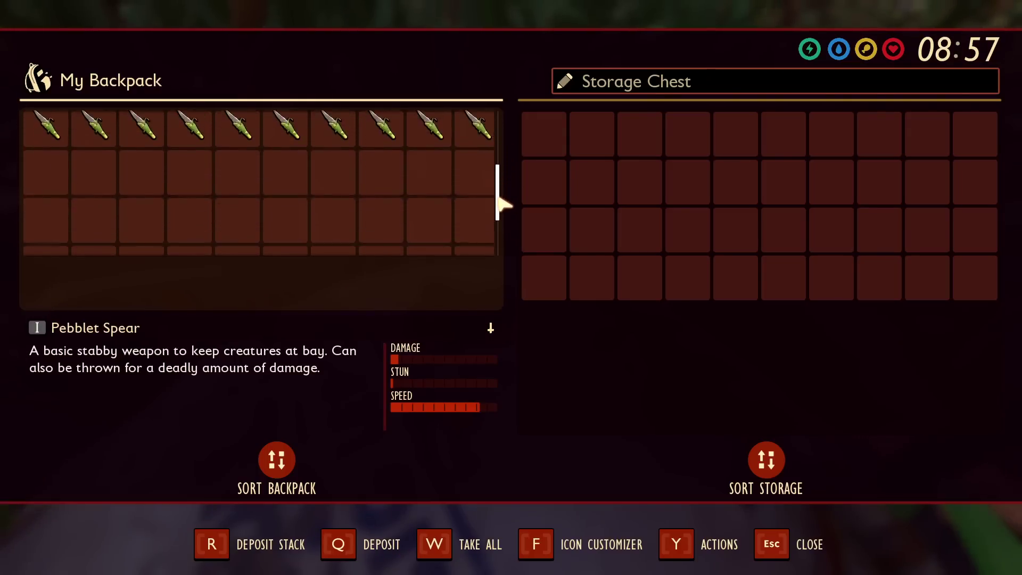
scroll(502, 150, up, 3)
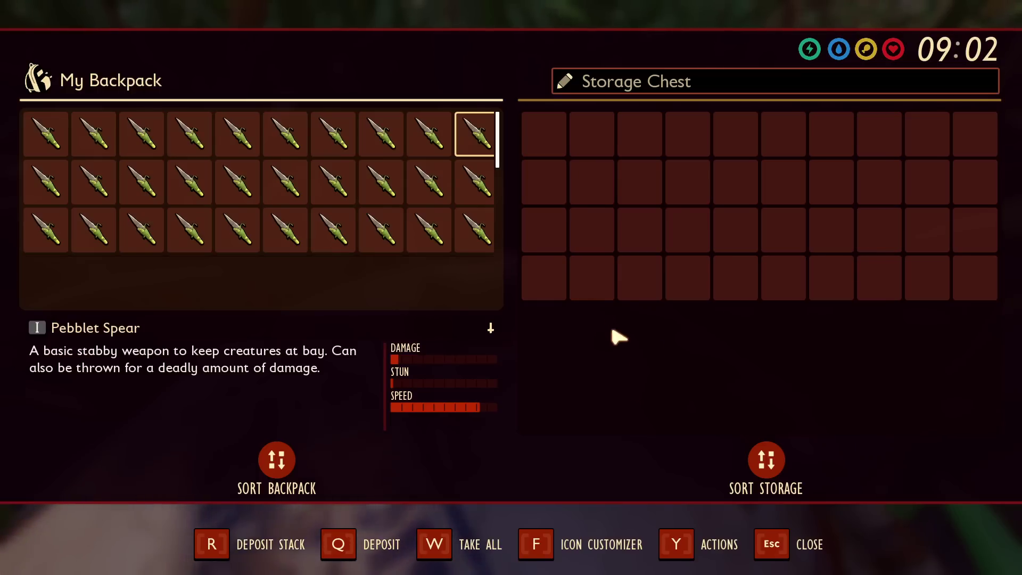
scroll(498, 159, down, 1)
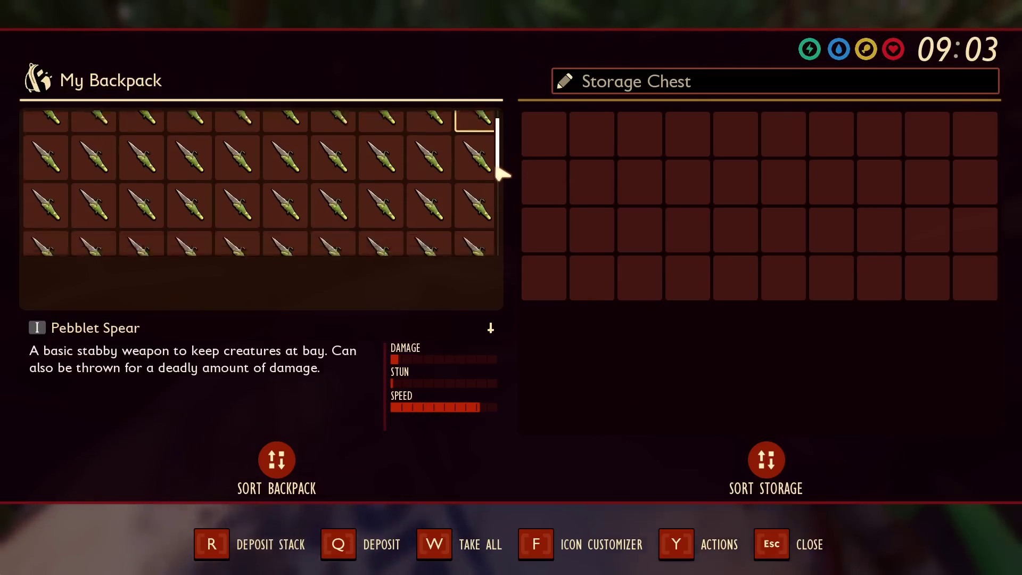
drag(501, 173, 502, 142)
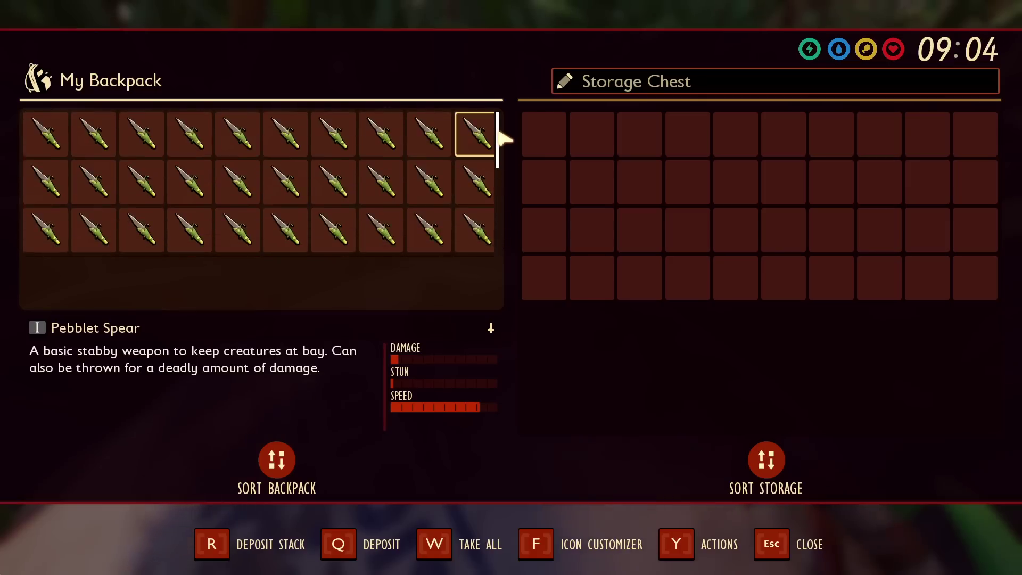
Step: Rename the Storage Chest to "Remote Storage" and close it
click(620, 85)
text(Remote)
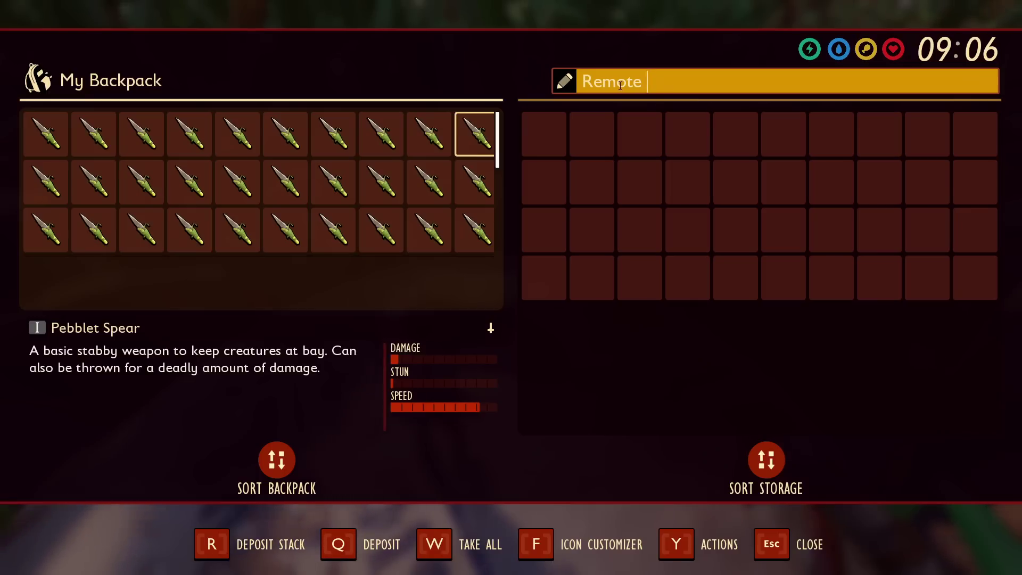
text( Storage)
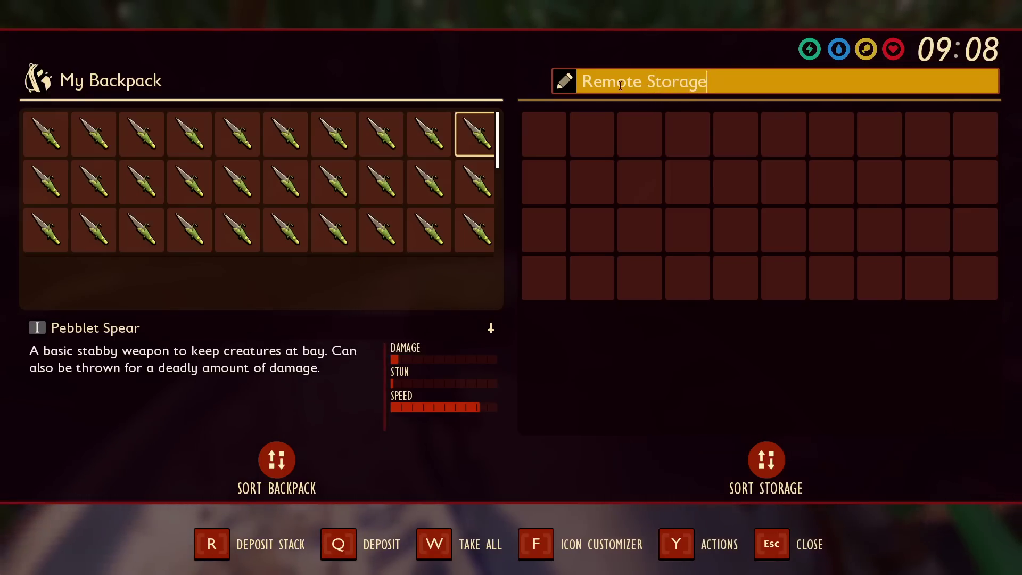
key(Return)
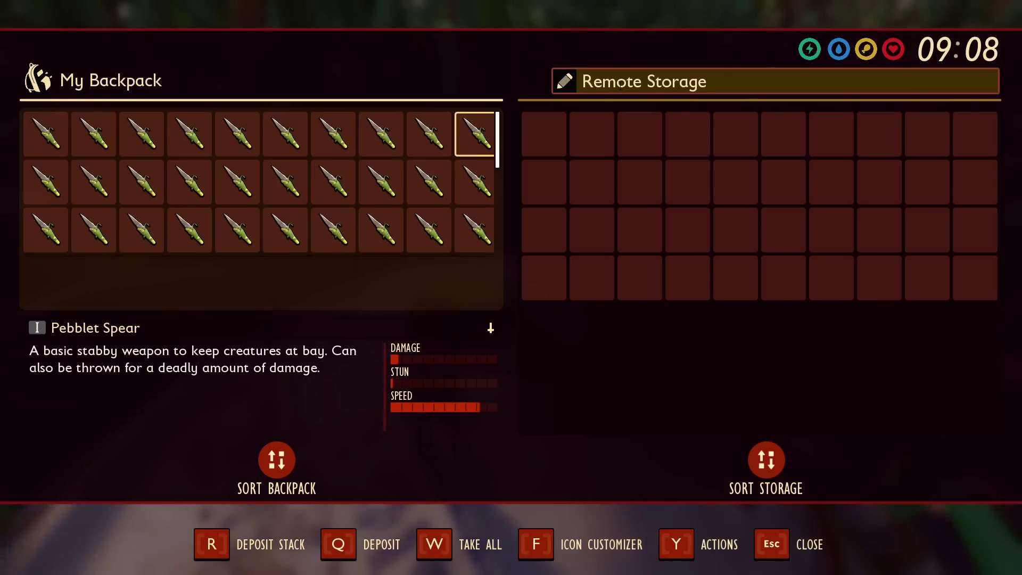
click(773, 545)
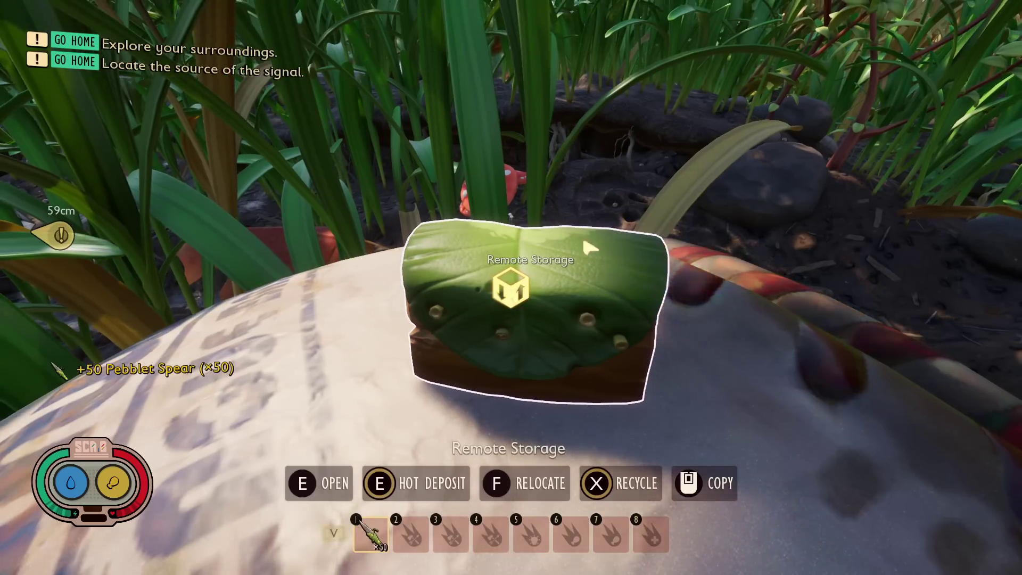
key(e)
click(769, 555)
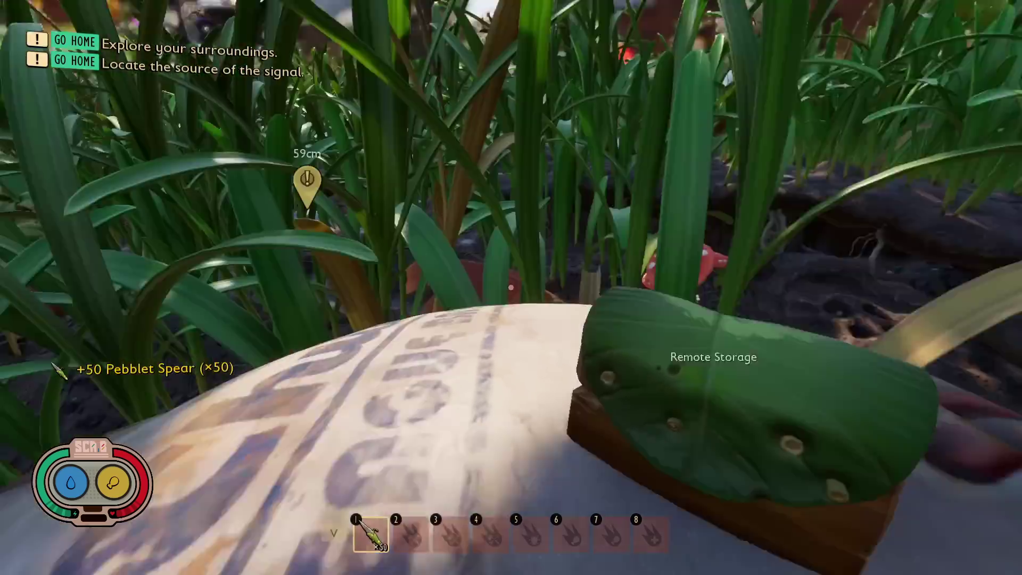
Step: Walk away from the chest, access Remote Storage and transfer five Pebblet Spears from the backpack into its first two rows
key(w)
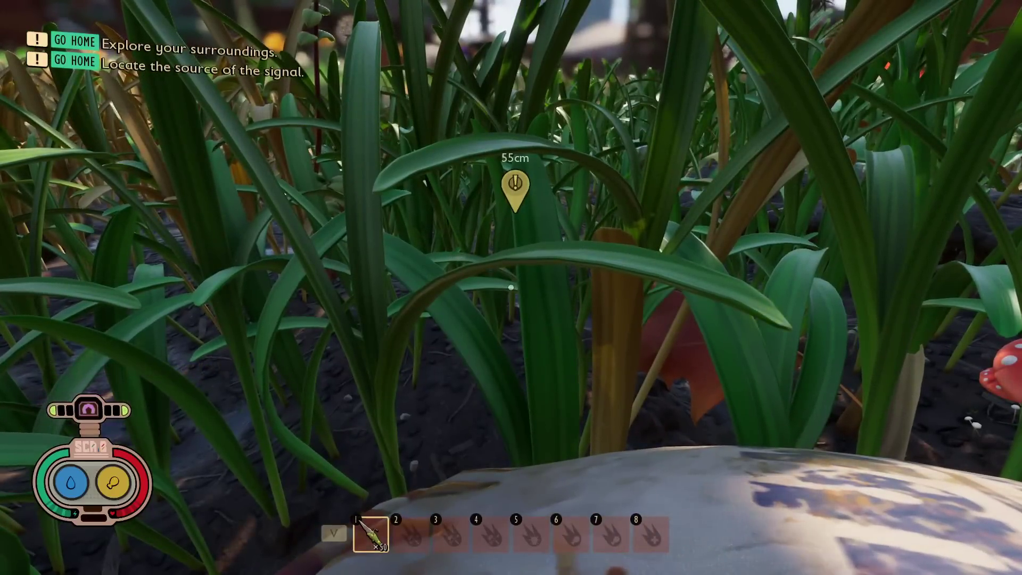
key(e)
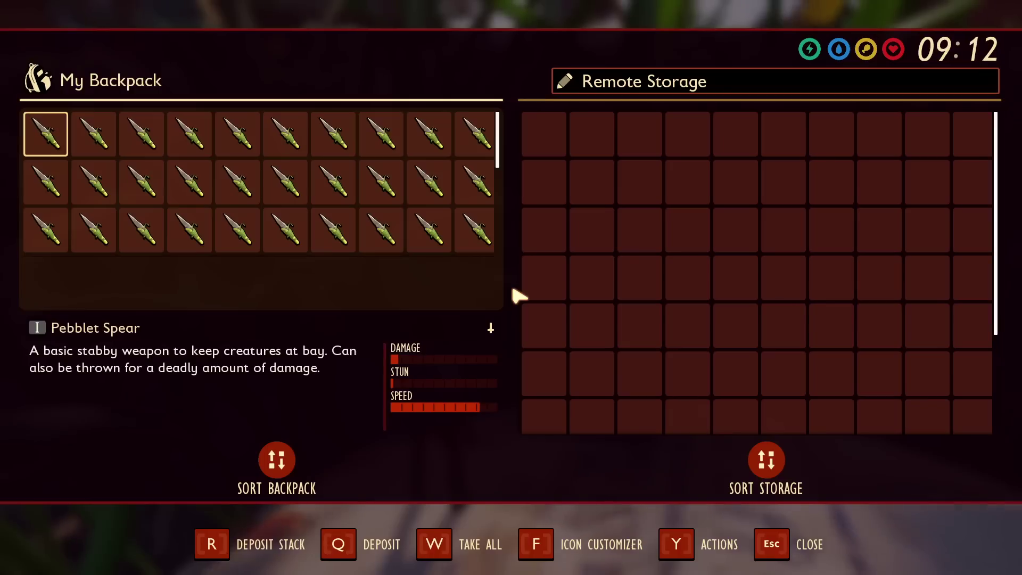
drag(467, 151, 586, 136)
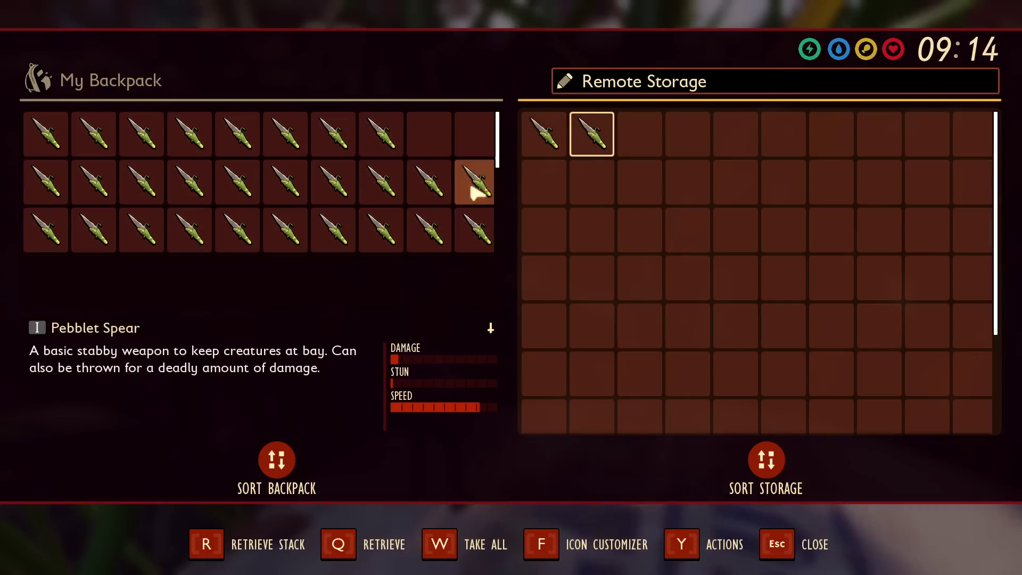
drag(497, 160, 585, 179)
drag(500, 194, 495, 193)
drag(429, 182, 639, 181)
drag(388, 189, 548, 184)
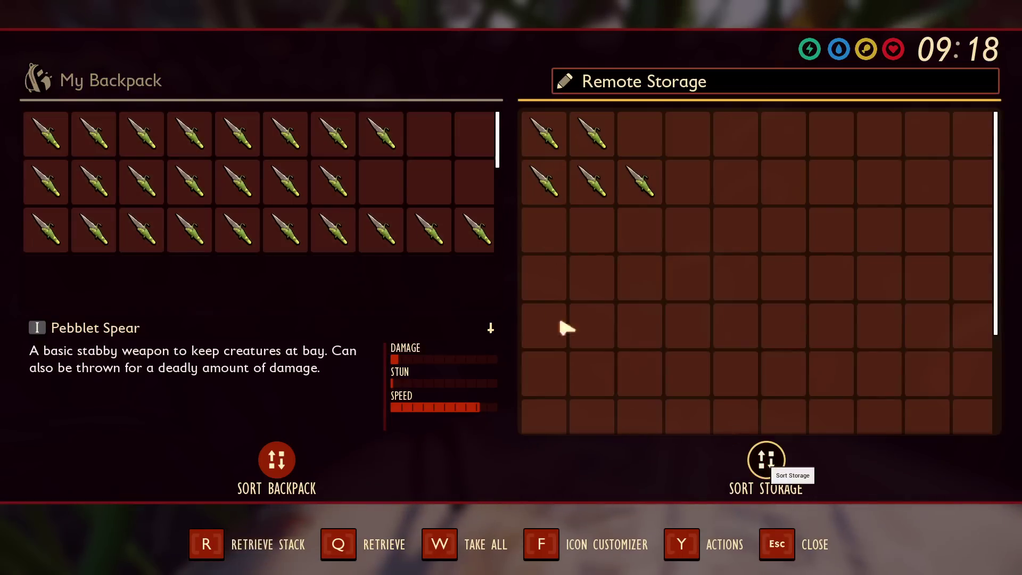
Step: Sort the contents of Remote Storage and return to the game
click(766, 459)
click(777, 544)
key(w)
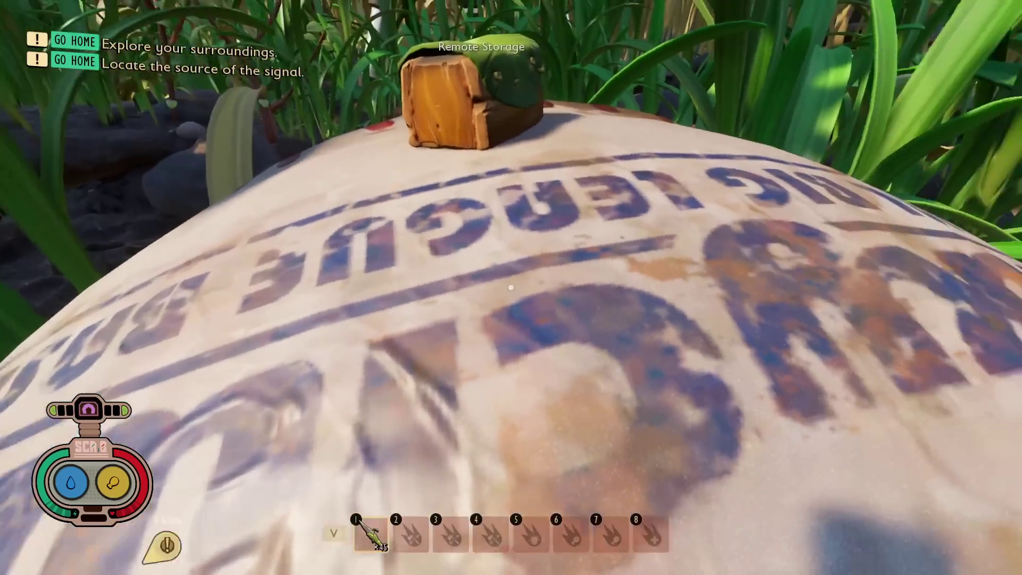
key(e)
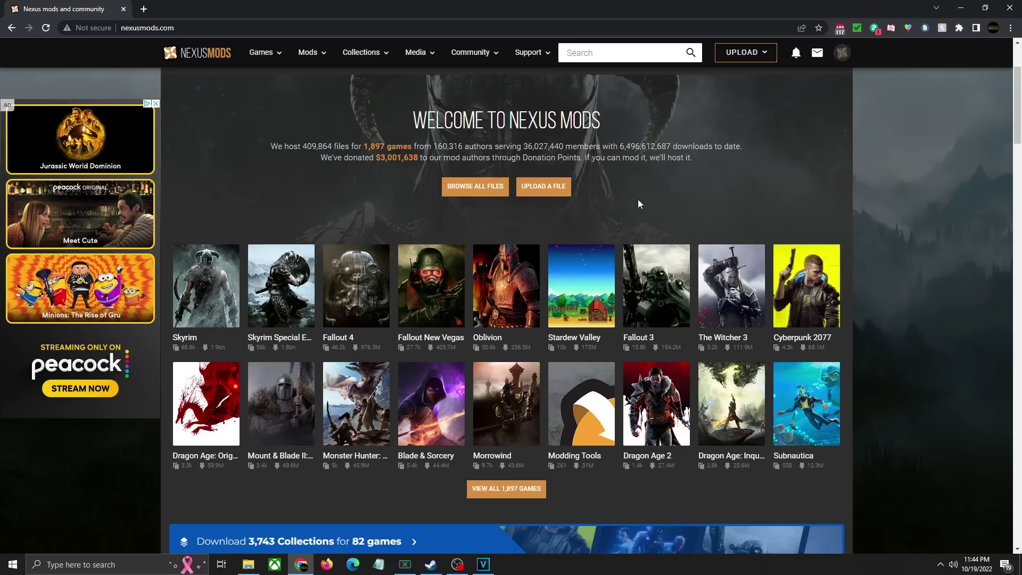
Step: Search Nexus Mods for "grounded" among games and open the Grounded game page
click(618, 52)
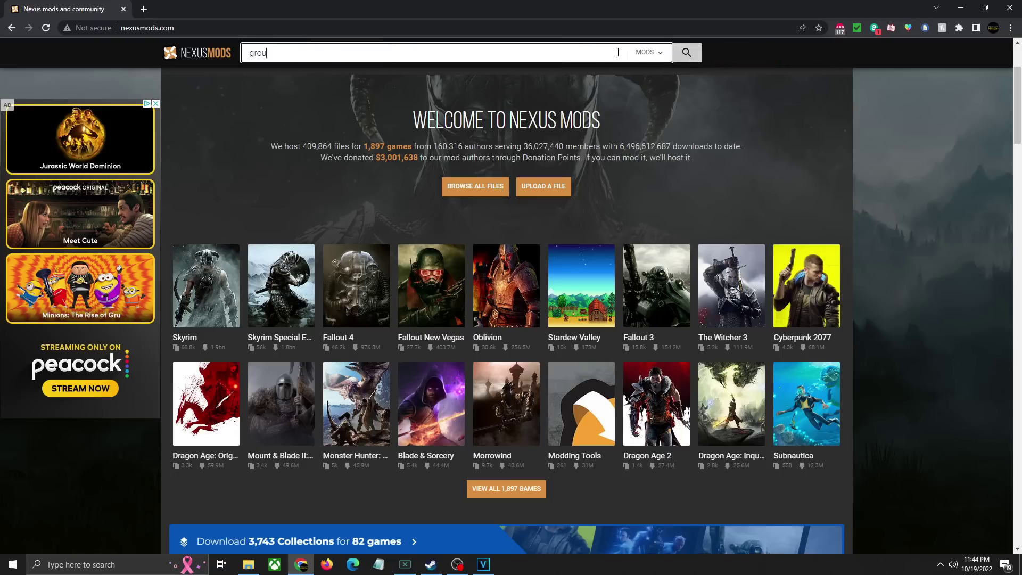
click(647, 52)
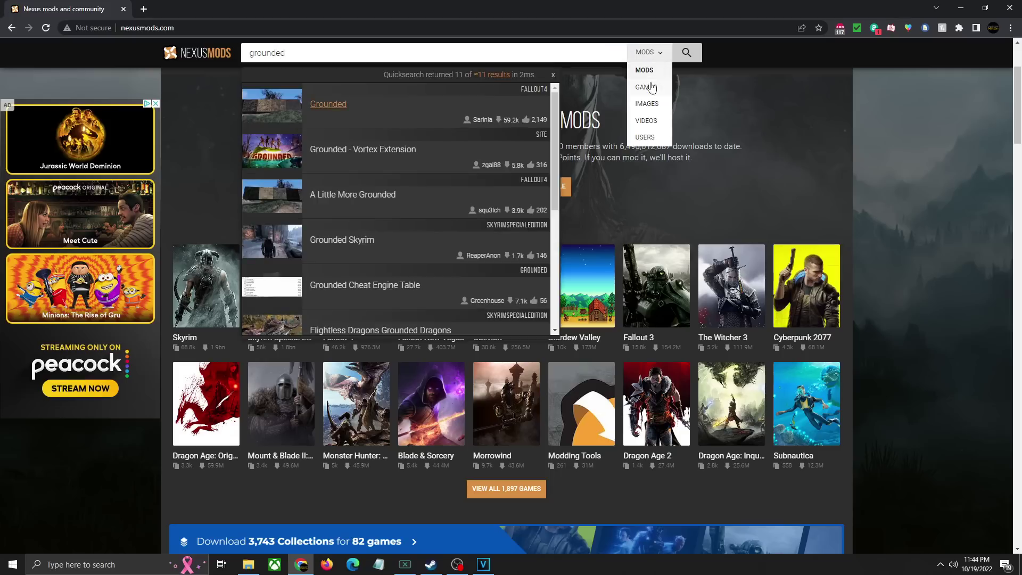
click(652, 85)
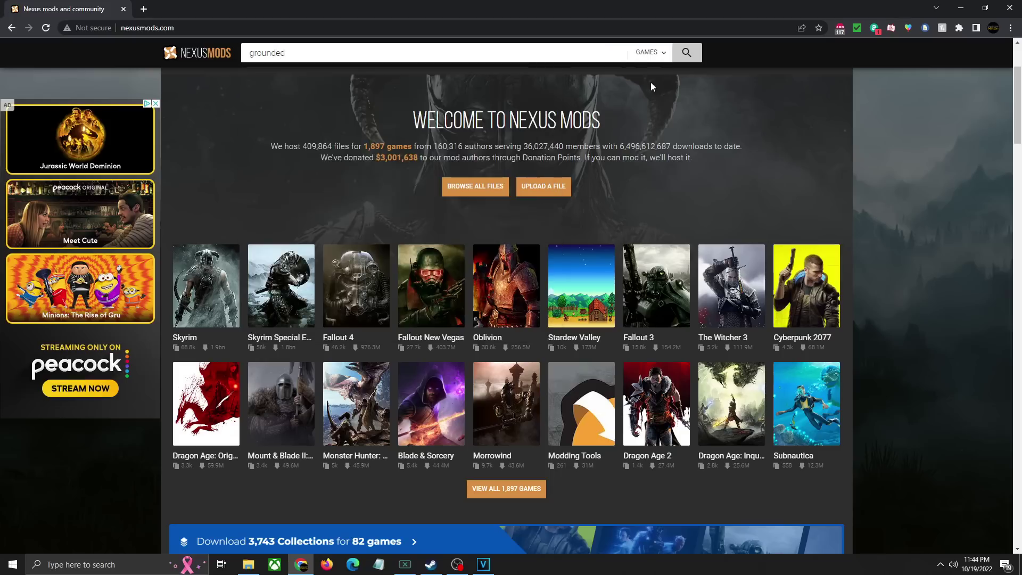
click(688, 54)
scroll(258, 308, down, 2)
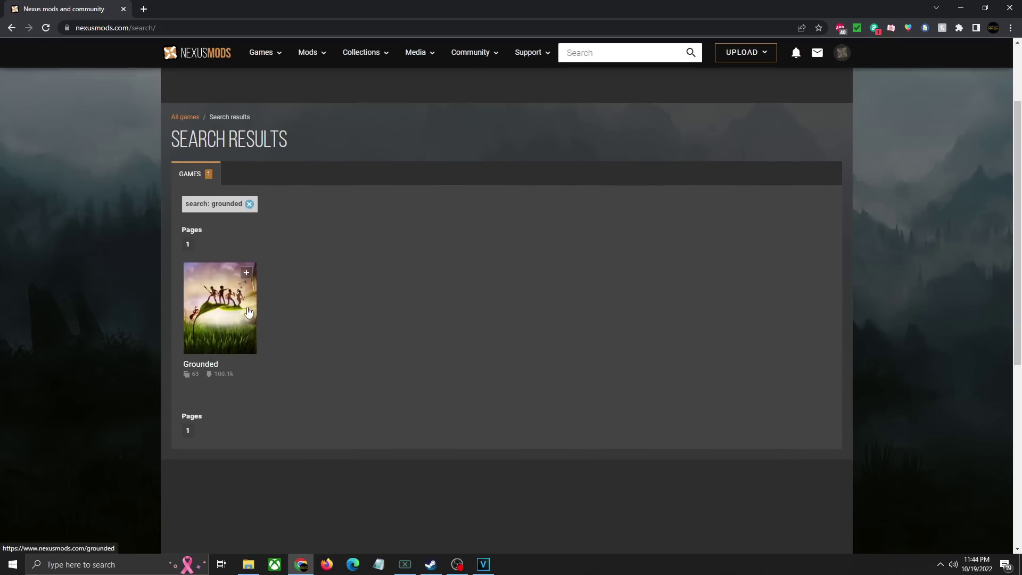
click(248, 312)
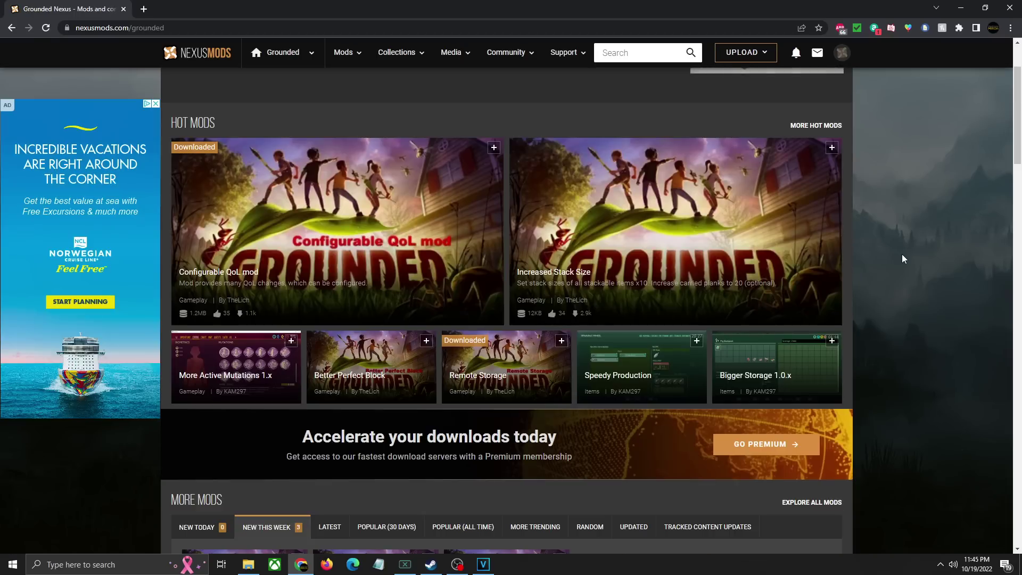
Step: Find Remote Storage among the week's new mods, open its page and read its description, installation and configuration notes
scroll(902, 258, down, 3)
scroll(902, 255, down, 3)
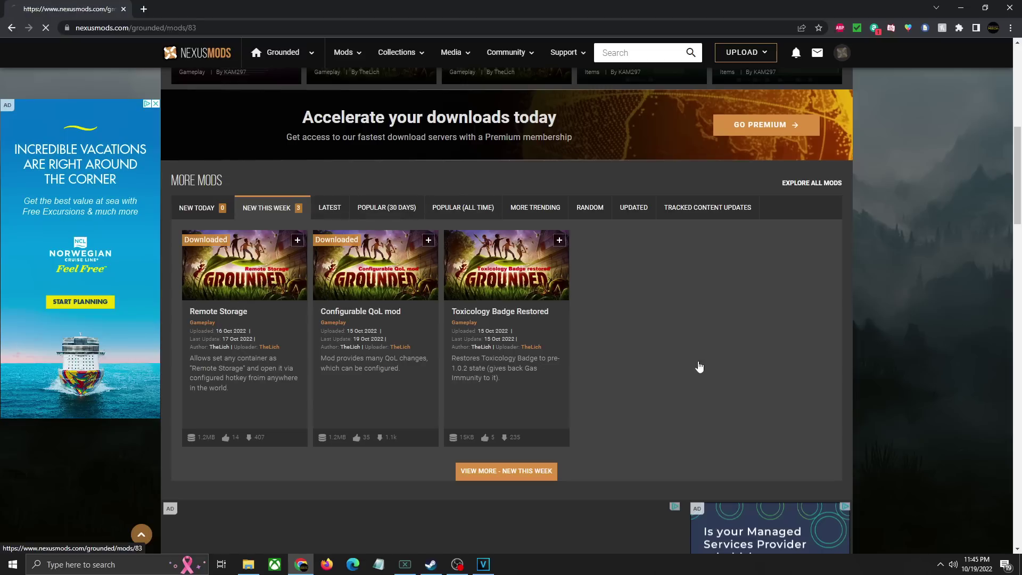
scroll(626, 353, down, 4)
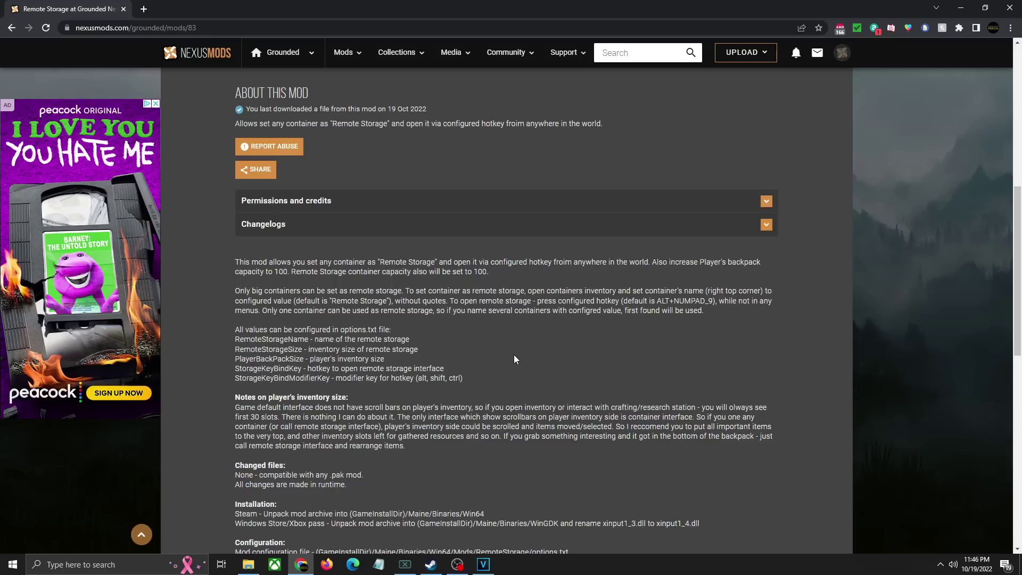
scroll(524, 359, down, 2)
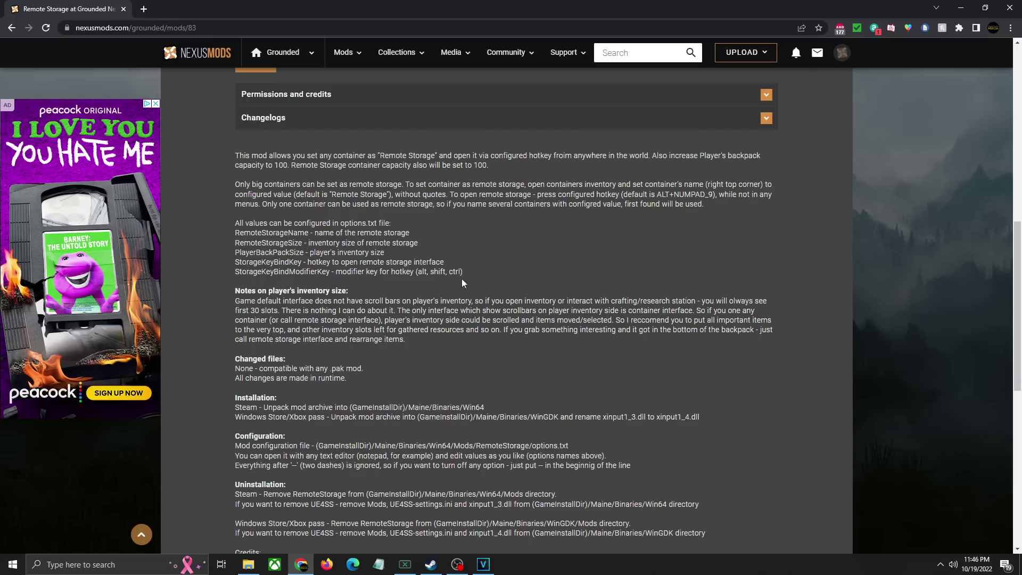
scroll(468, 275, down, 2)
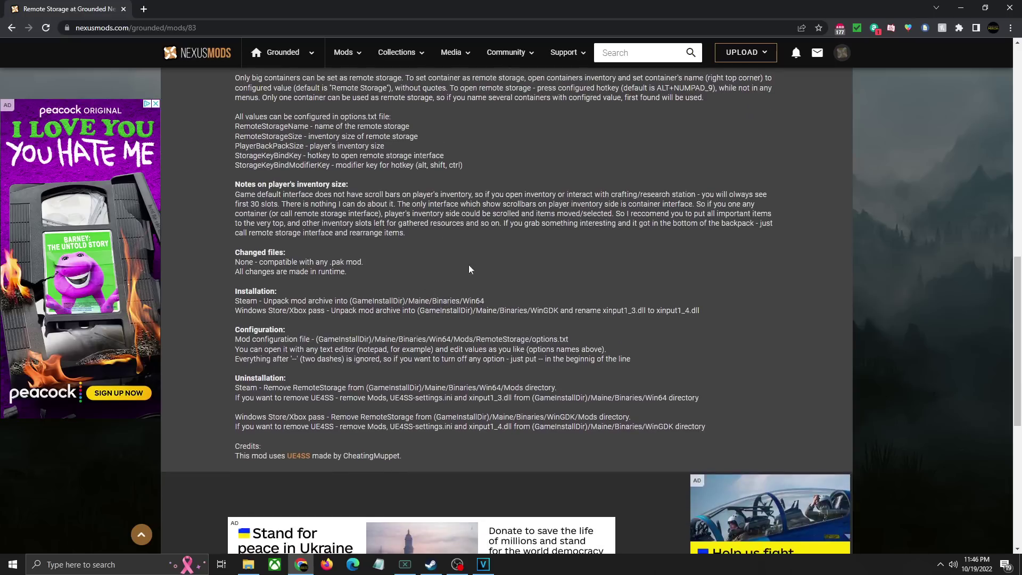
scroll(483, 272, up, 4)
scroll(319, 180, up, 2)
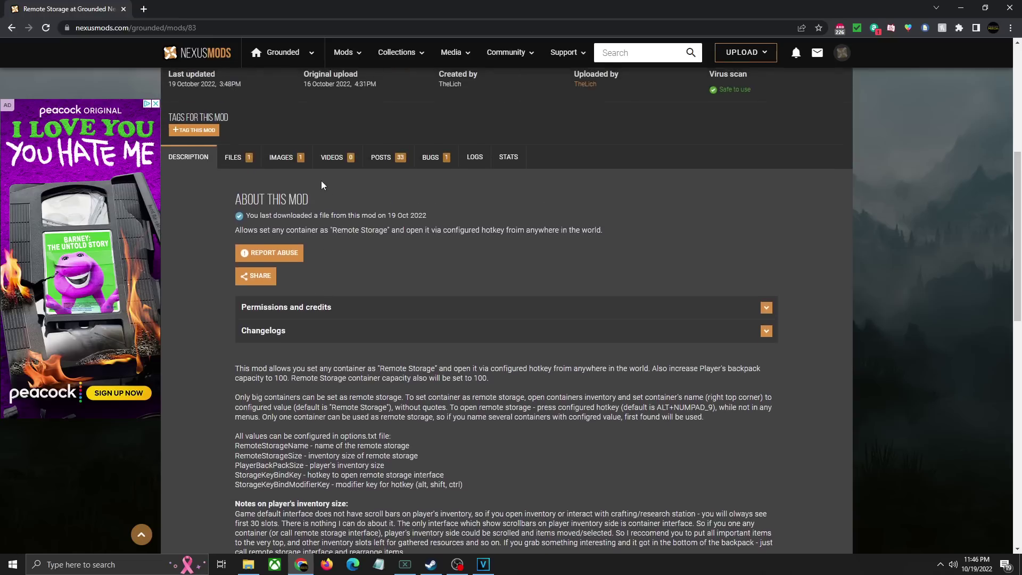
Step: Download the RemoteStorage main file, version 1.0.6, manually using the slow download
click(237, 158)
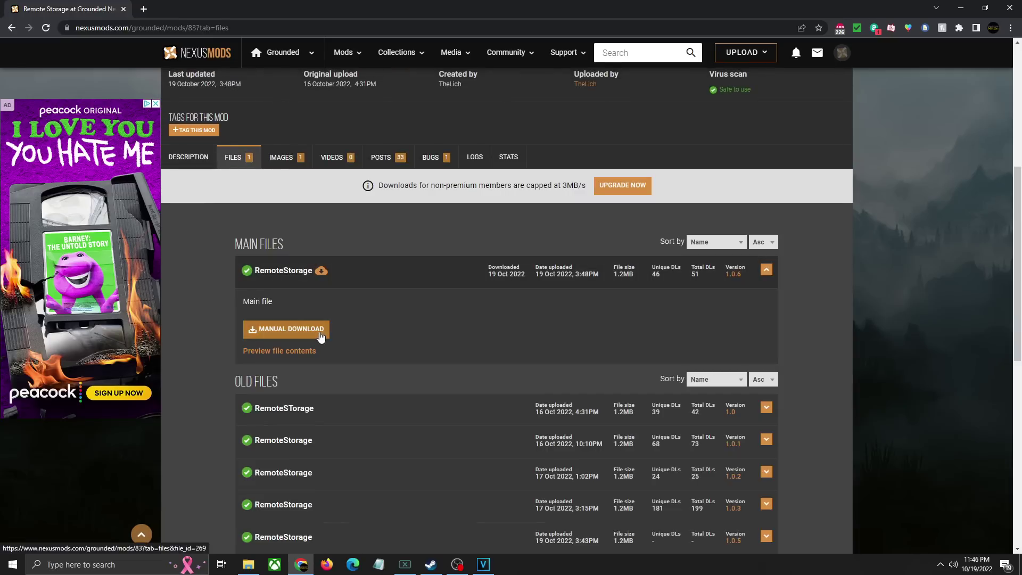
click(321, 330)
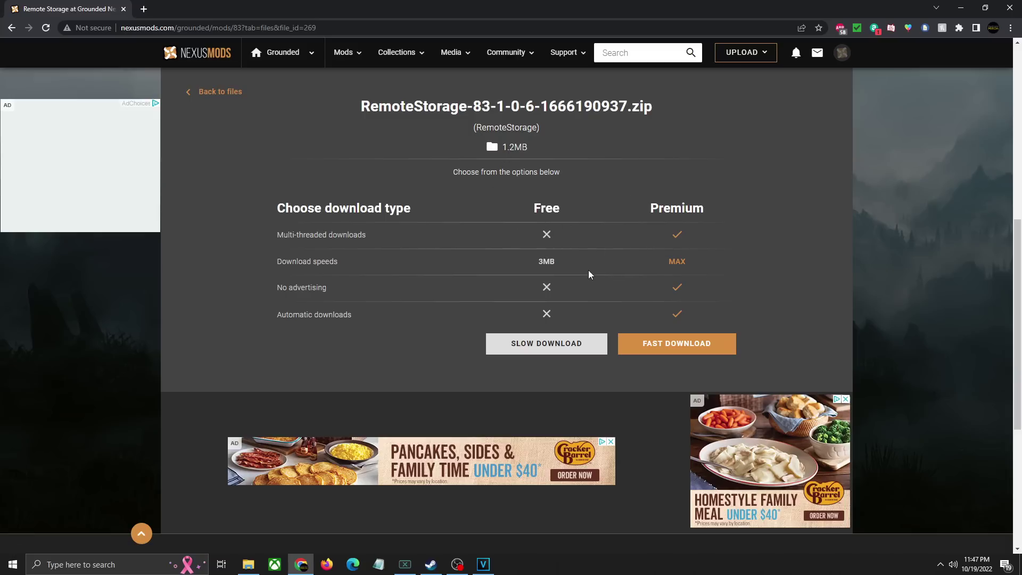
click(577, 342)
Step: Extract the RemoteStorage zip in the Downloads folder to its default destination in File Explorer
click(248, 565)
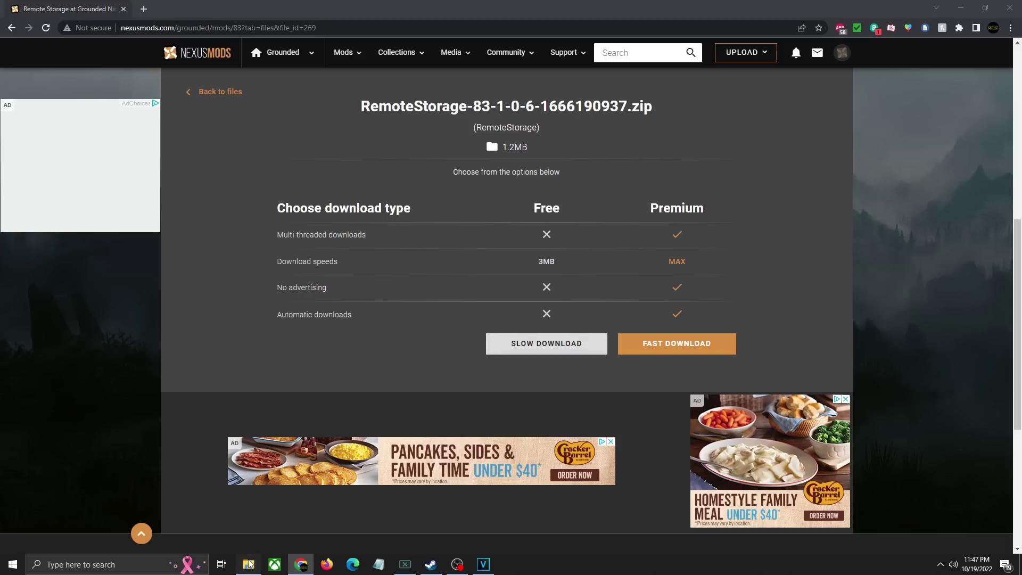
drag(806, 130, 392, 120)
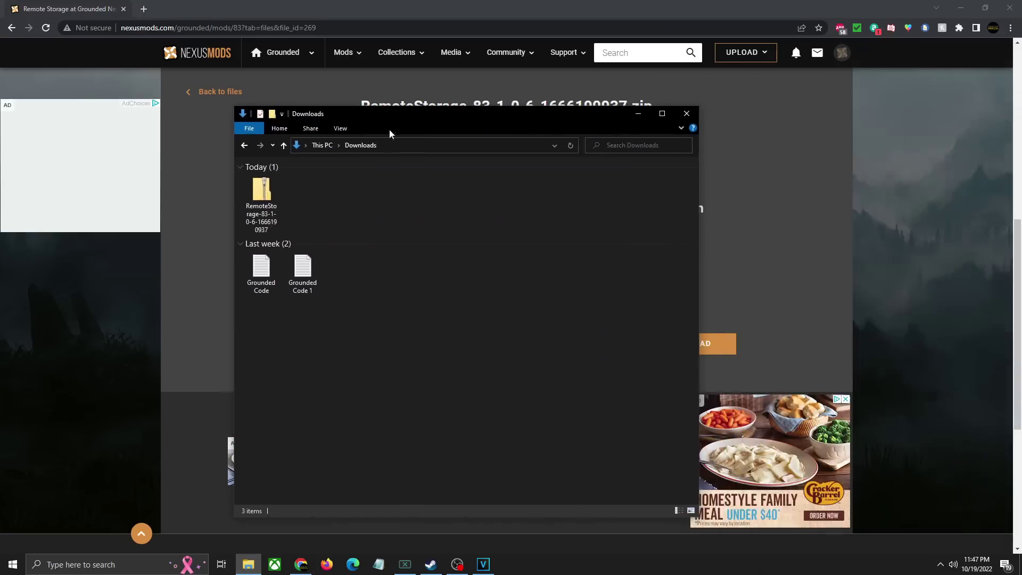
click(263, 199)
right_click(263, 199)
click(318, 232)
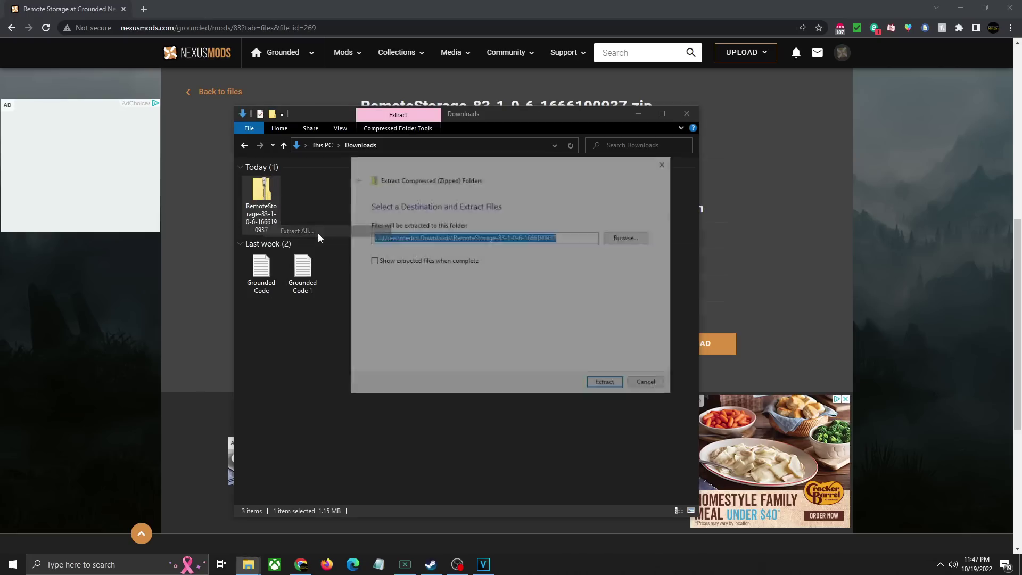
click(606, 384)
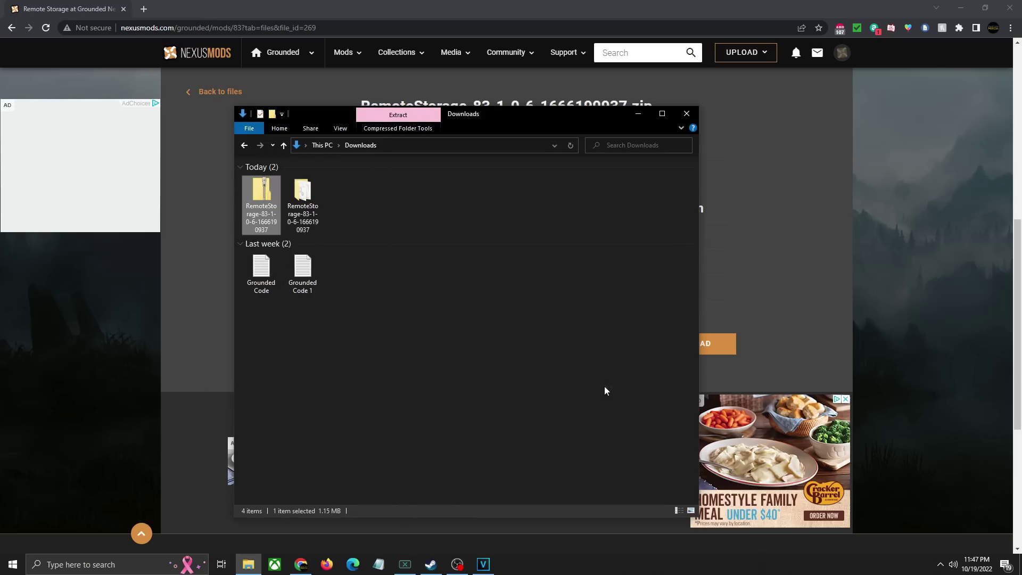
Step: Copy Mods, UE4SS-settings and xinput1_3.dll from the extracted folder and go to C:\Program Files (x86)\Steam\steamapps\common
double_click(313, 210)
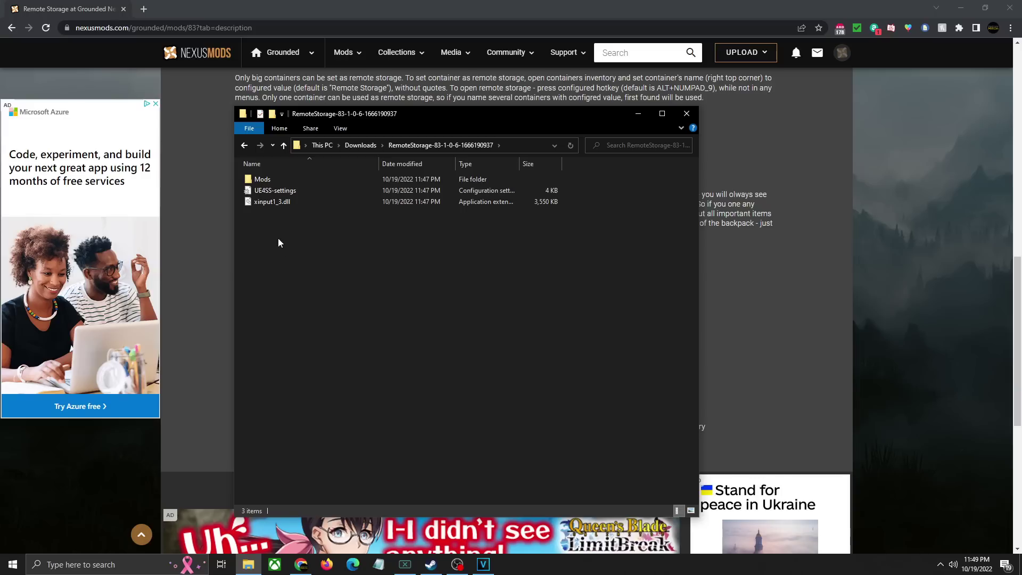
drag(277, 239, 283, 176)
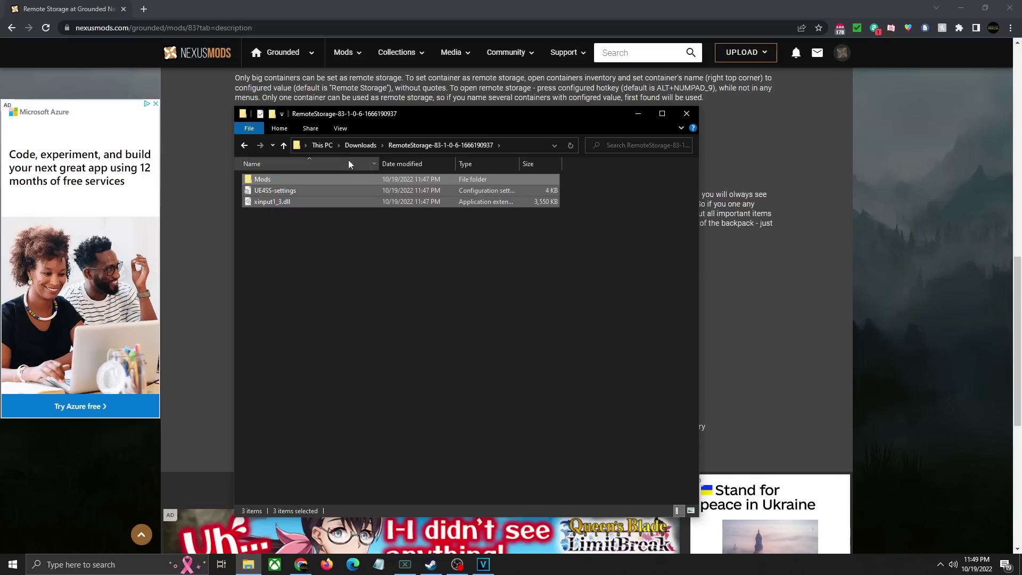
click(321, 145)
double_click(329, 297)
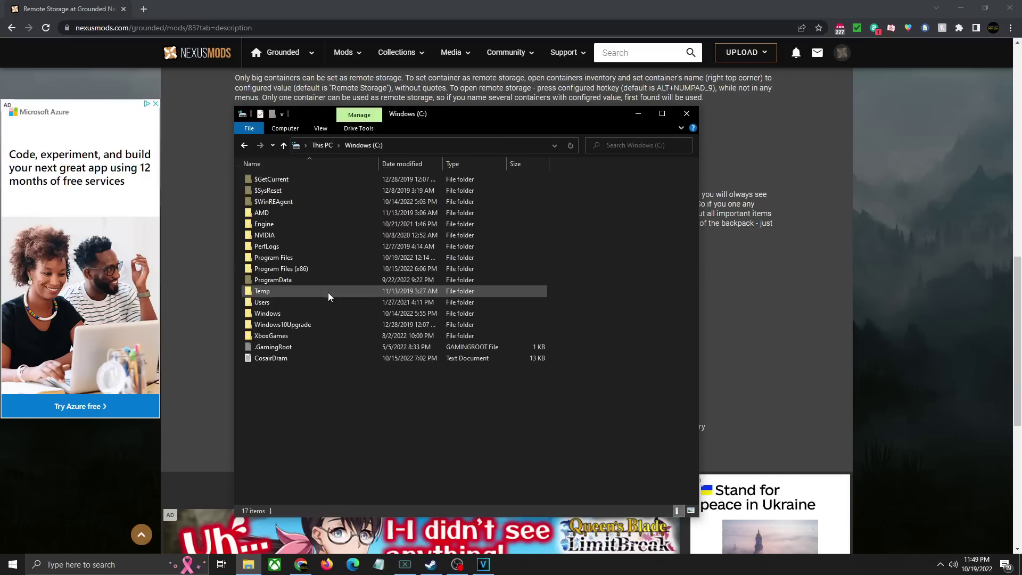
double_click(307, 270)
scroll(352, 333, down, 4)
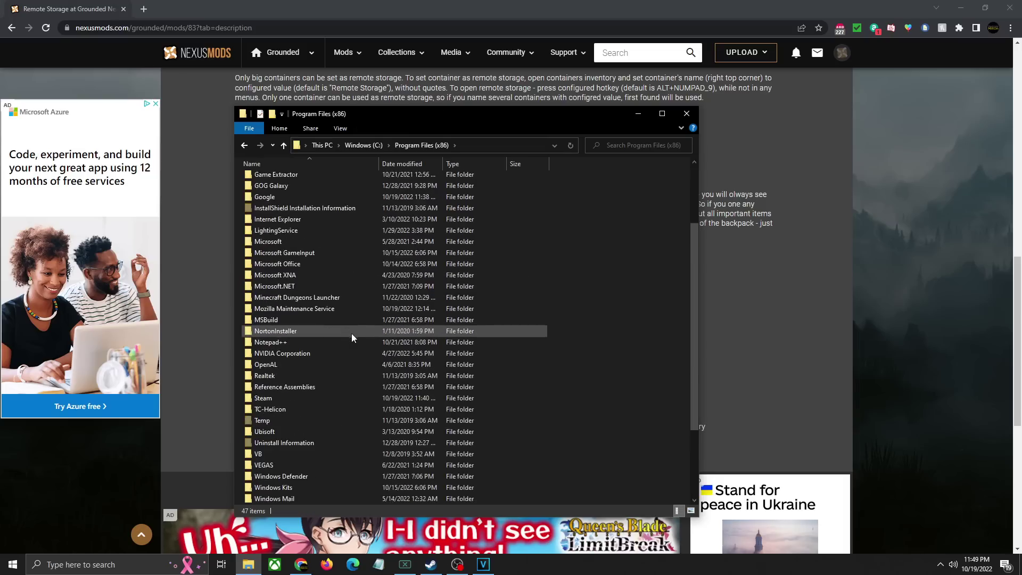
scroll(351, 336, down, 1)
double_click(302, 360)
scroll(306, 333, down, 3)
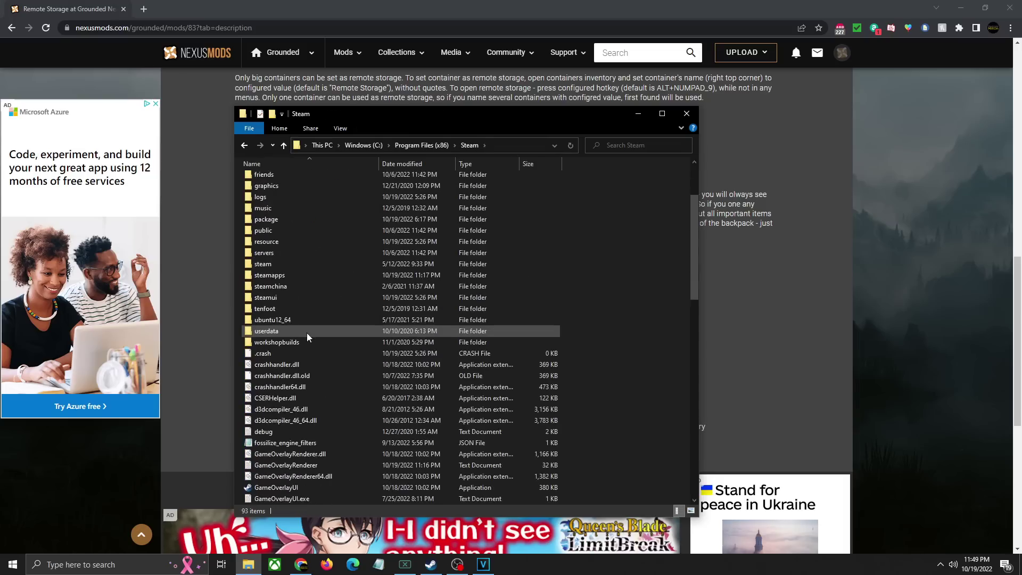
double_click(288, 275)
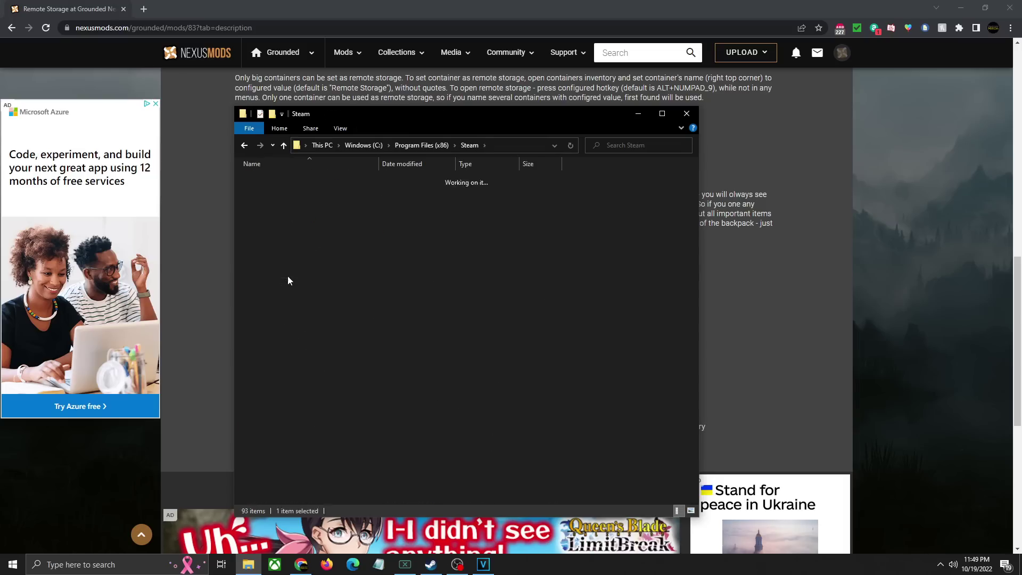
click(287, 183)
double_click(288, 183)
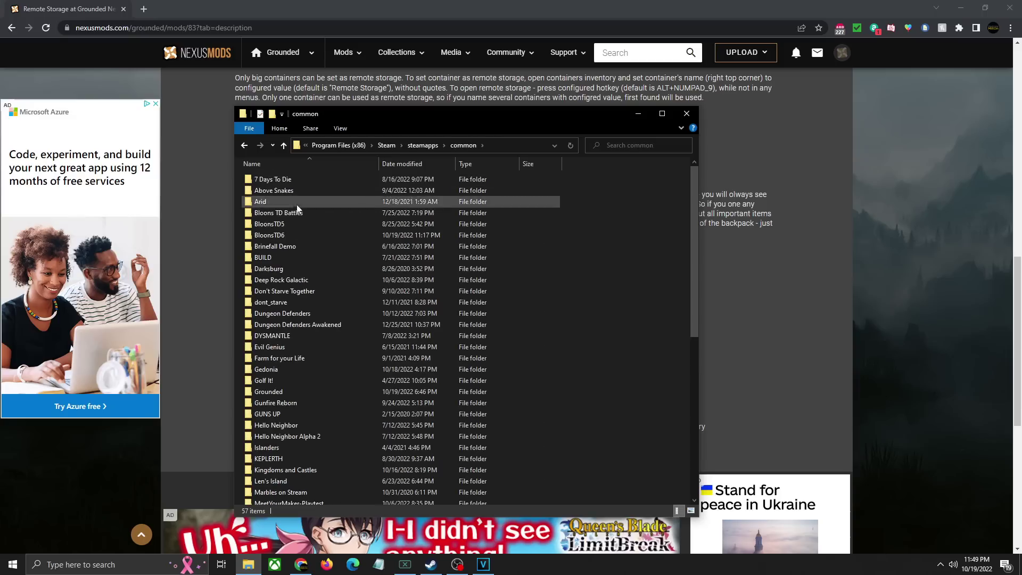
Step: Paste the copied mod files into the game's Grounded\Maine\Binaries\Win64 folder
scroll(318, 318, down, 2)
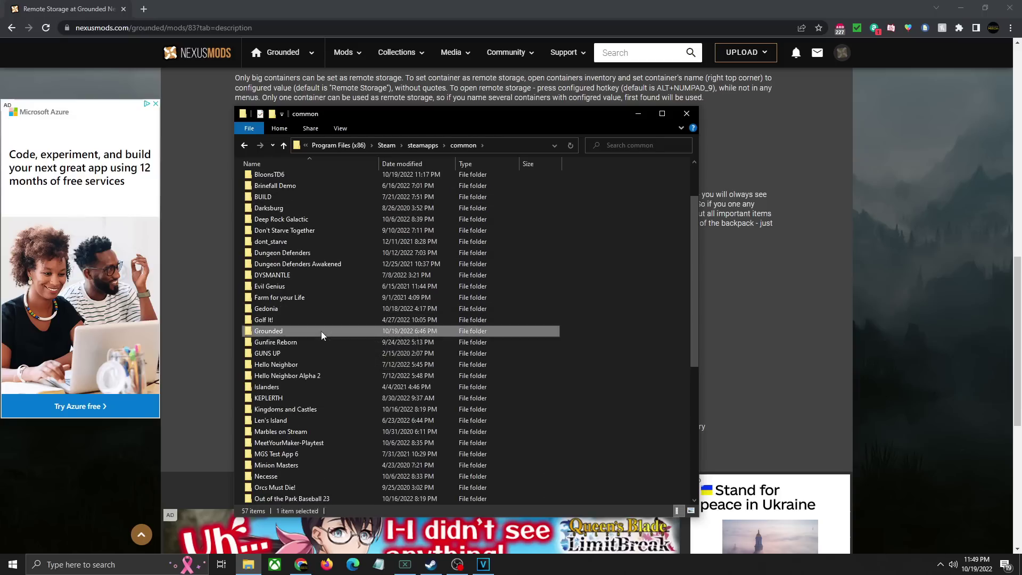
double_click(321, 331)
double_click(273, 190)
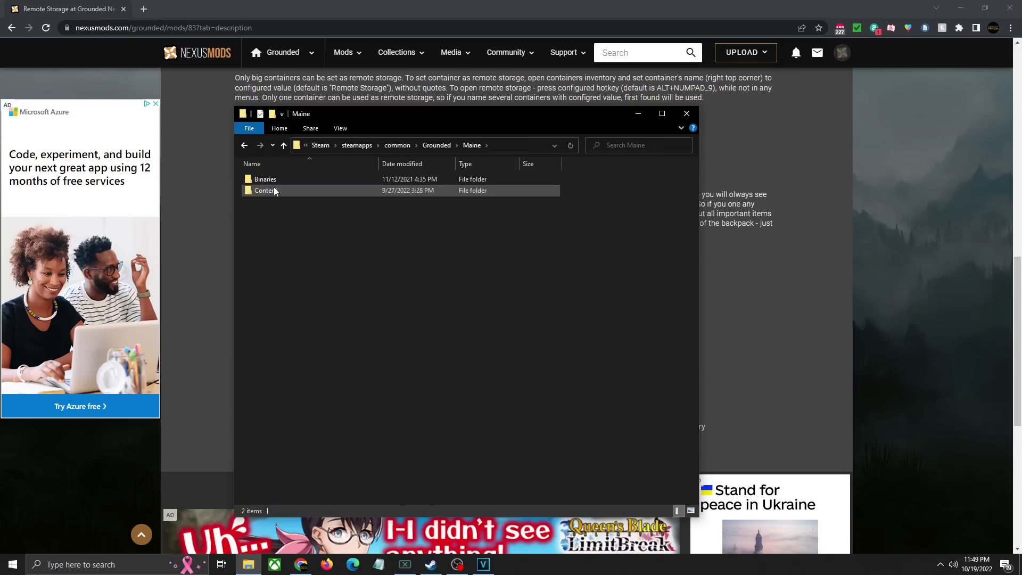
double_click(273, 181)
double_click(271, 181)
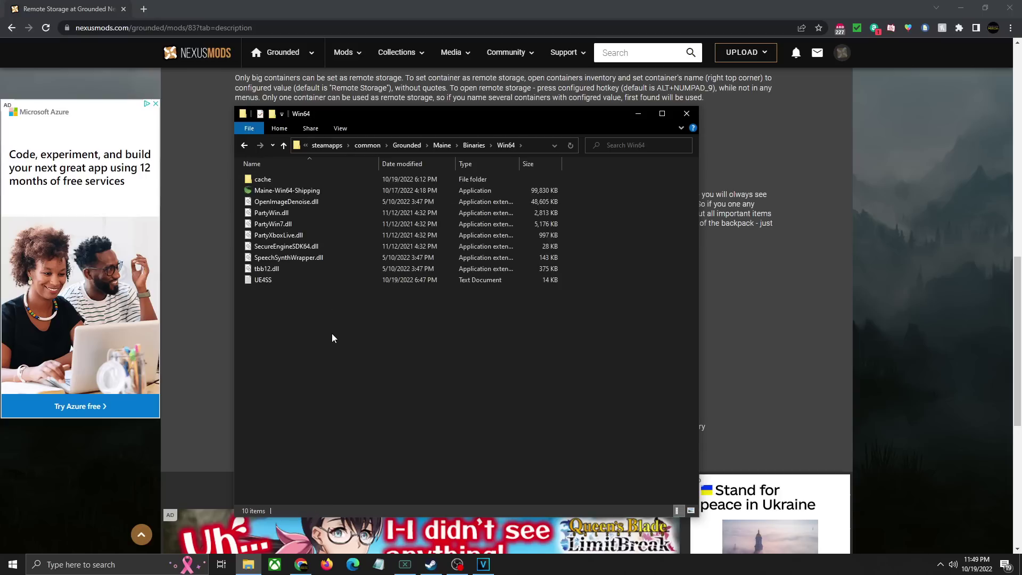
key(ctrl+v)
click(338, 359)
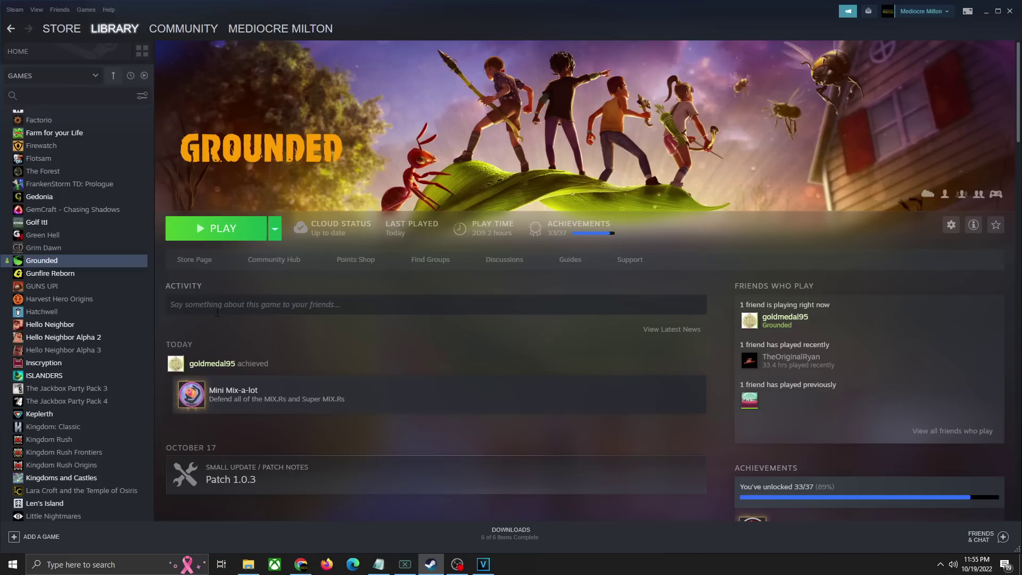
Step: Switch to the Steam library and launch Grounded
click(224, 228)
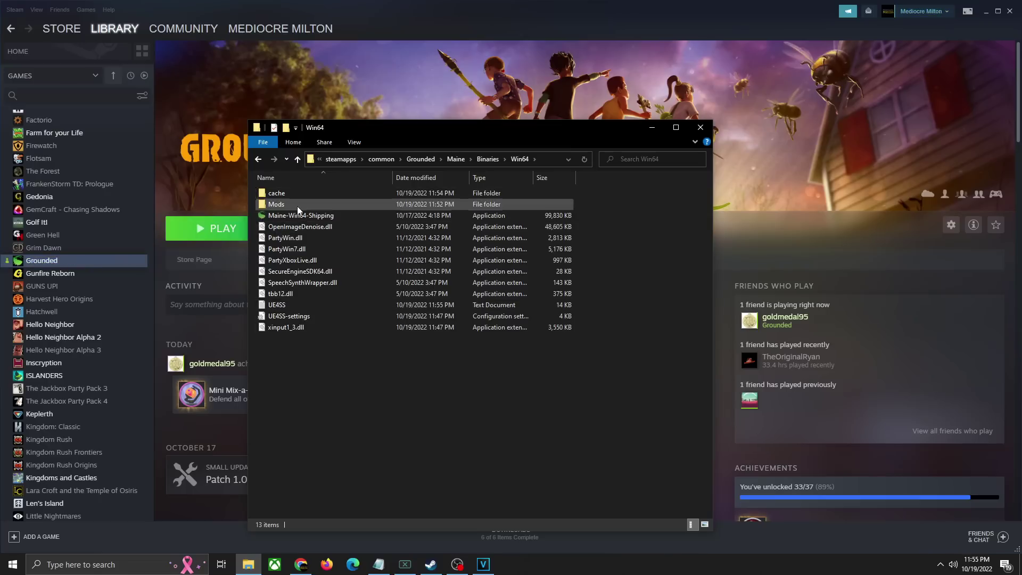
Step: Examine the contents of the RemoteStorageMod folder inside Mods and go back to the Win64 folder
double_click(297, 205)
double_click(301, 192)
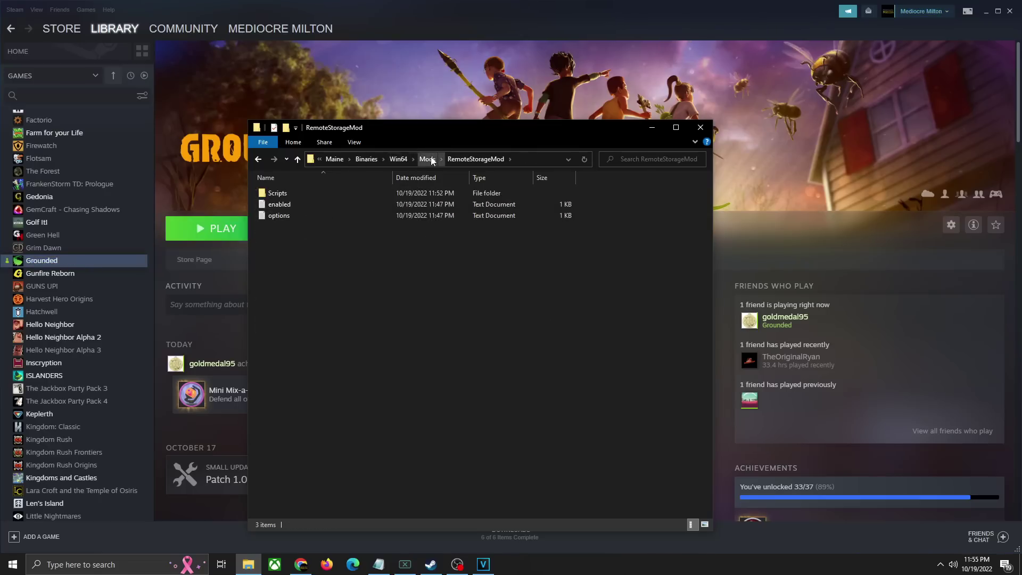
click(399, 159)
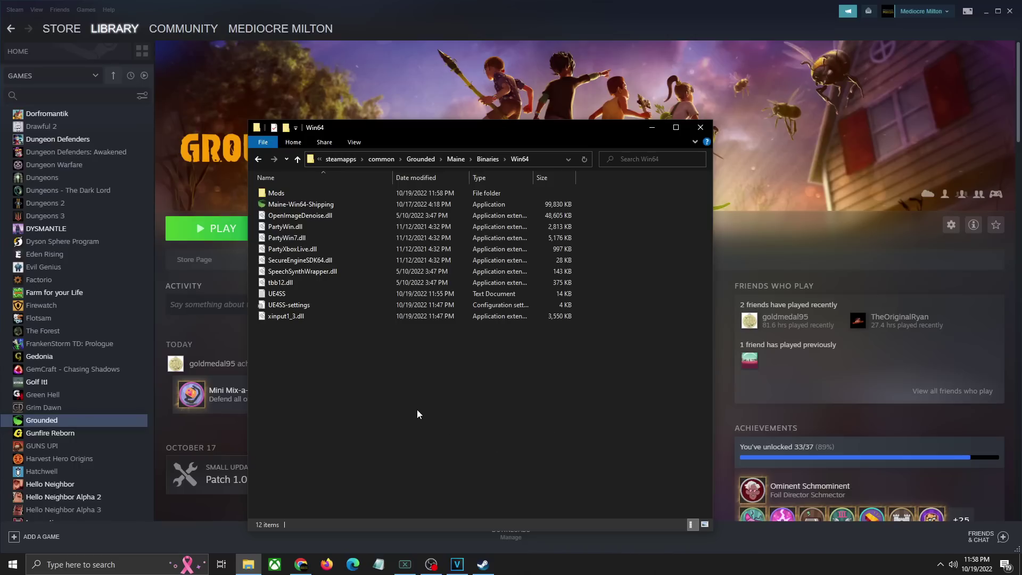
Step: Delete the RemoteStorageMod folder from Mods and return to the Win64 folder
double_click(267, 193)
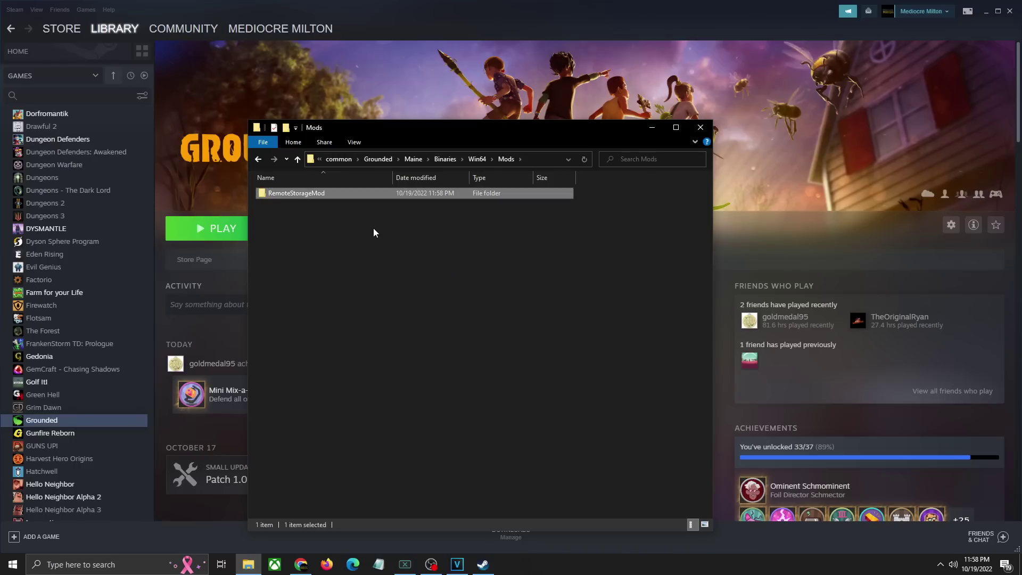
key(Delete)
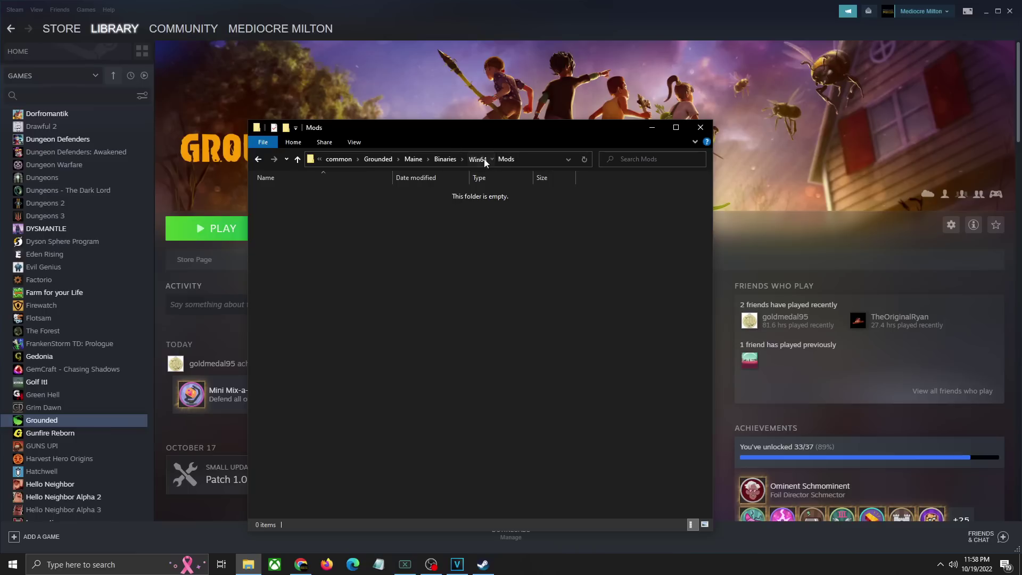
click(484, 159)
Step: Delete xinput1_3.dll and UE4SS-settings from the Win64 folder and reopen the Mods folder
click(311, 315)
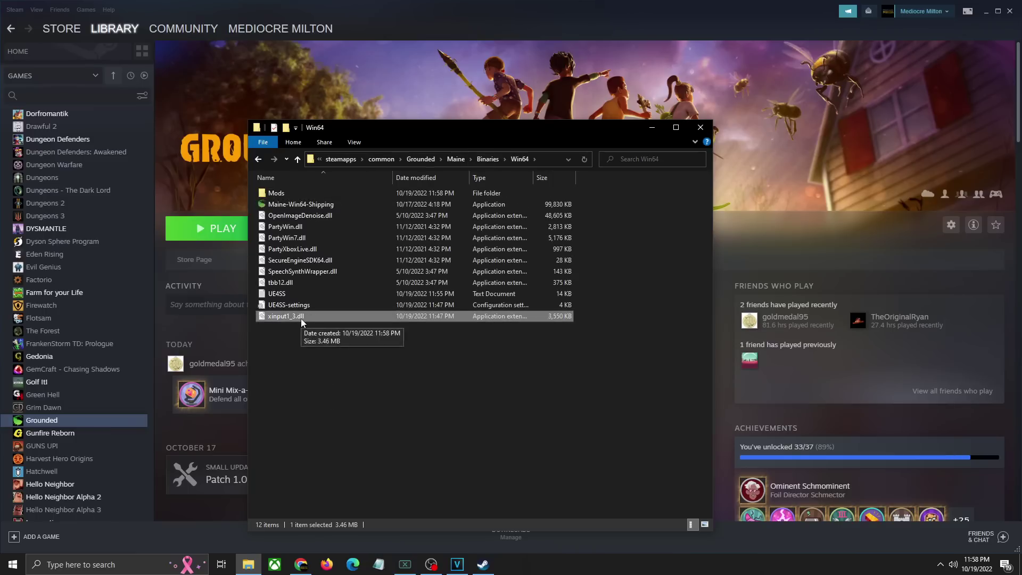
key(Delete)
click(322, 333)
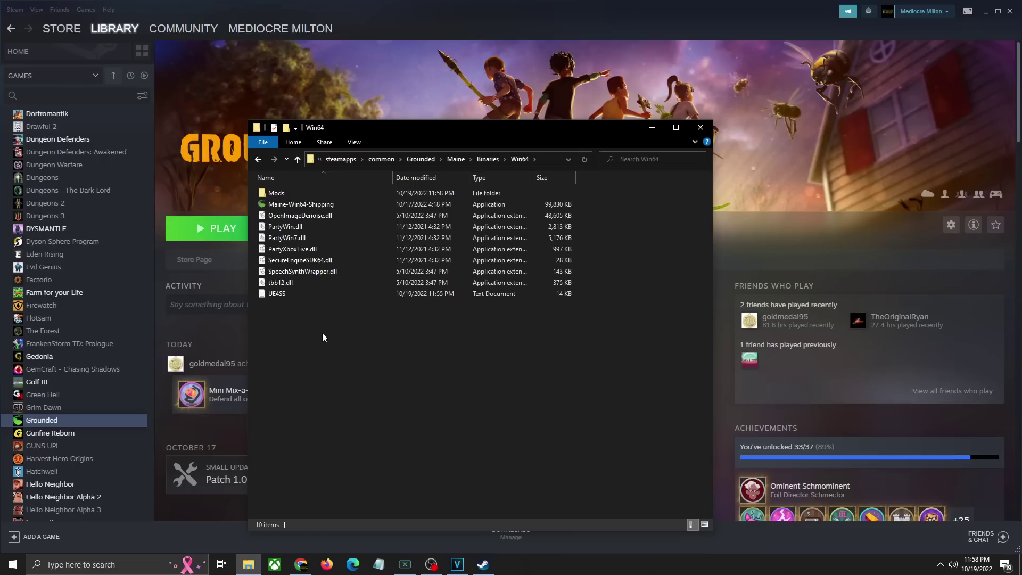
double_click(298, 193)
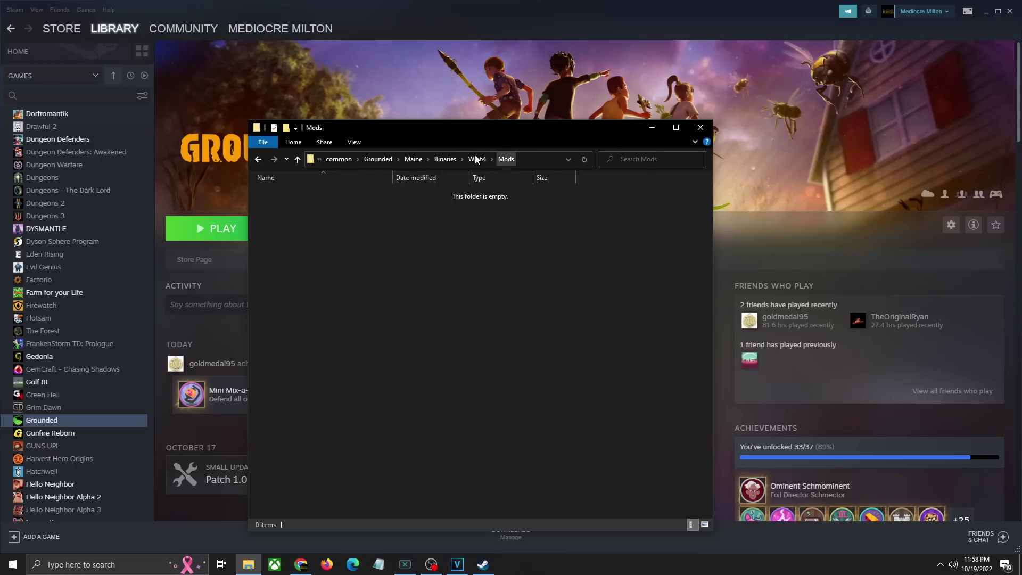
Step: Go back to the Win64 folder and delete the empty Mods folder from it
click(477, 158)
click(308, 193)
click(307, 193)
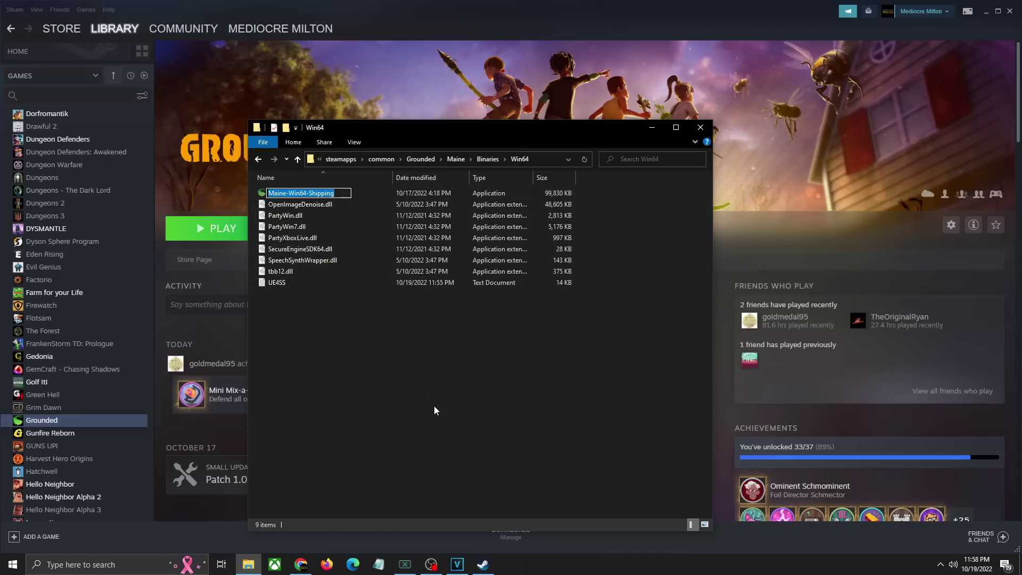
key(Escape)
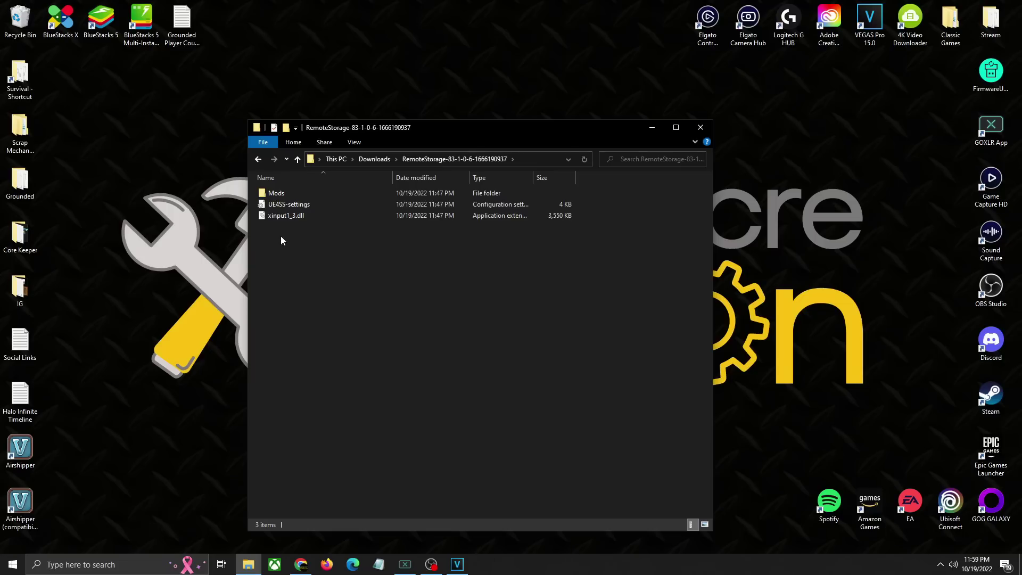
Step: Copy Mods, UE4SS-settings and xinput1_3.dll from the downloaded RemoteStorage folder into D:\XboxGames\Grounded\Content\Maine\Binaries\WinGDK
drag(280, 236, 311, 196)
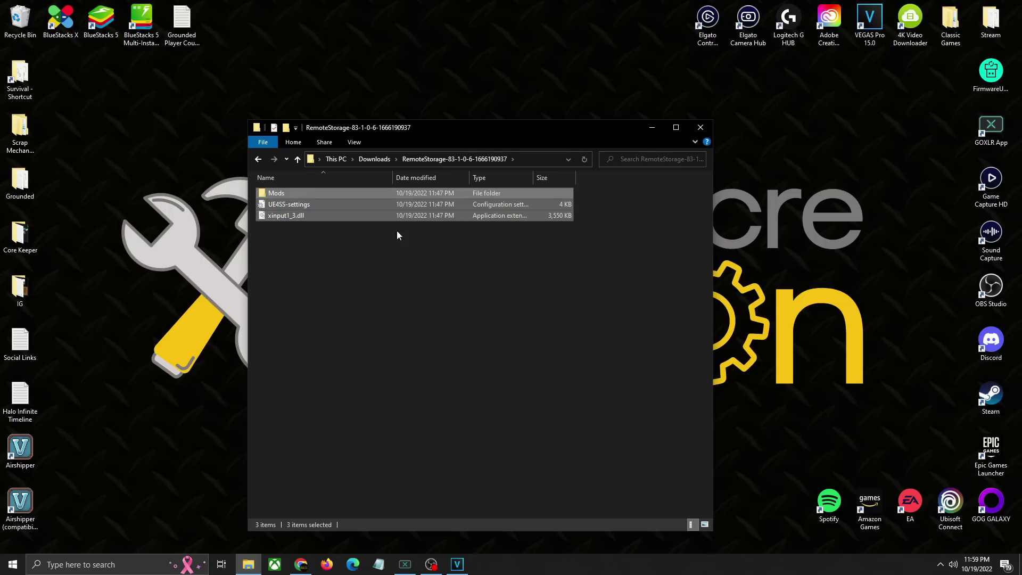
click(335, 159)
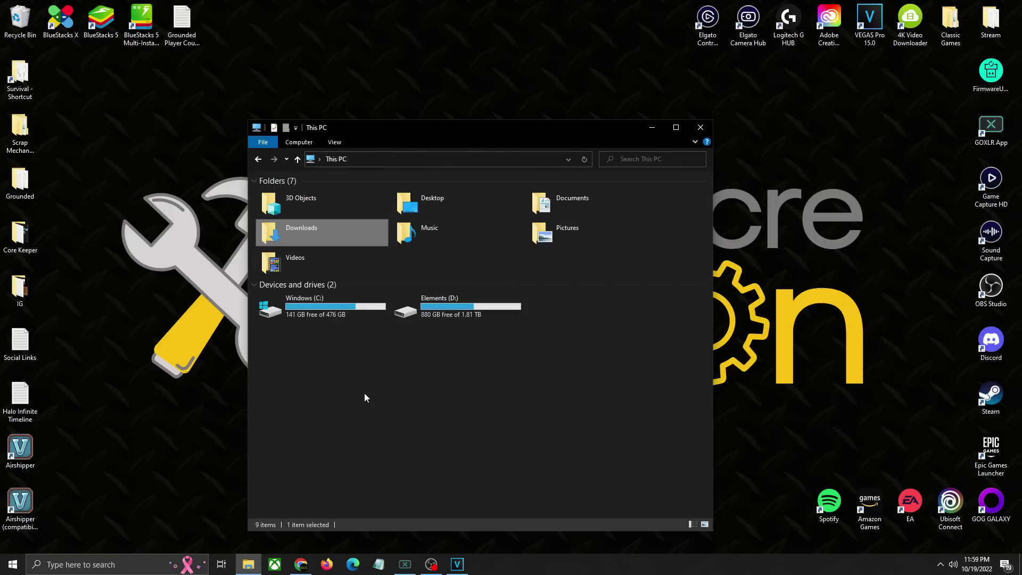
double_click(446, 308)
double_click(302, 348)
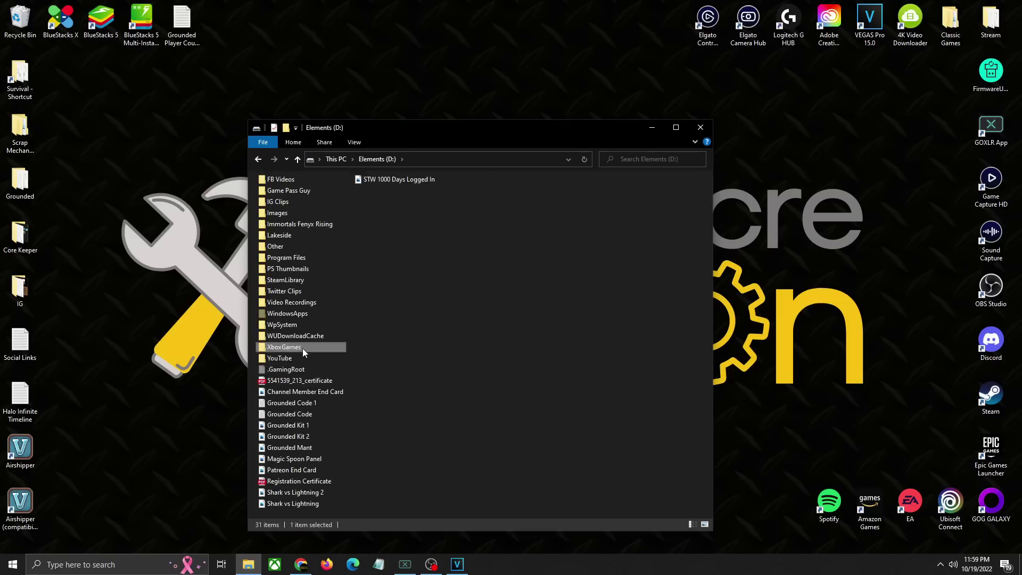
double_click(295, 207)
double_click(289, 191)
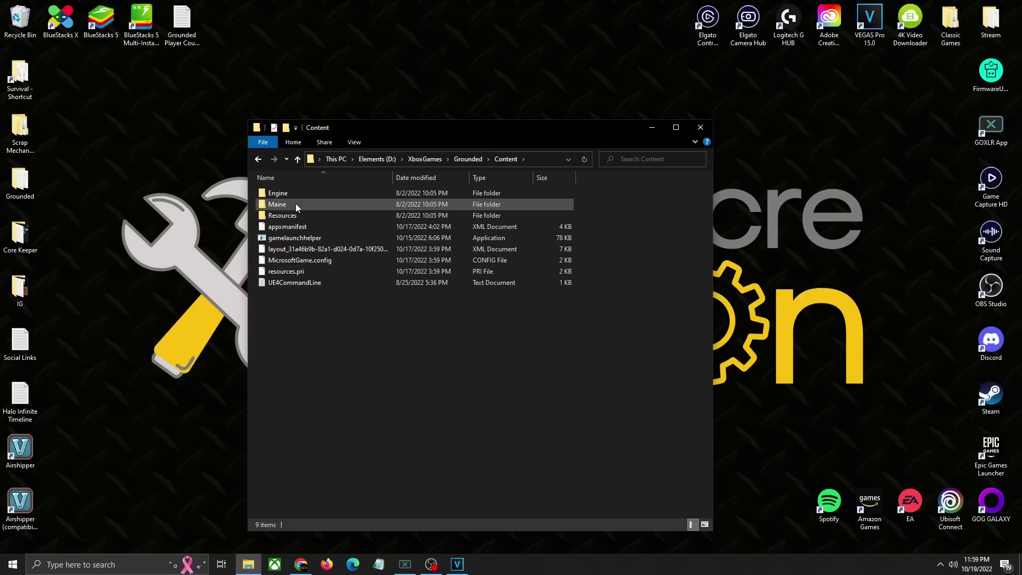
double_click(297, 206)
double_click(298, 193)
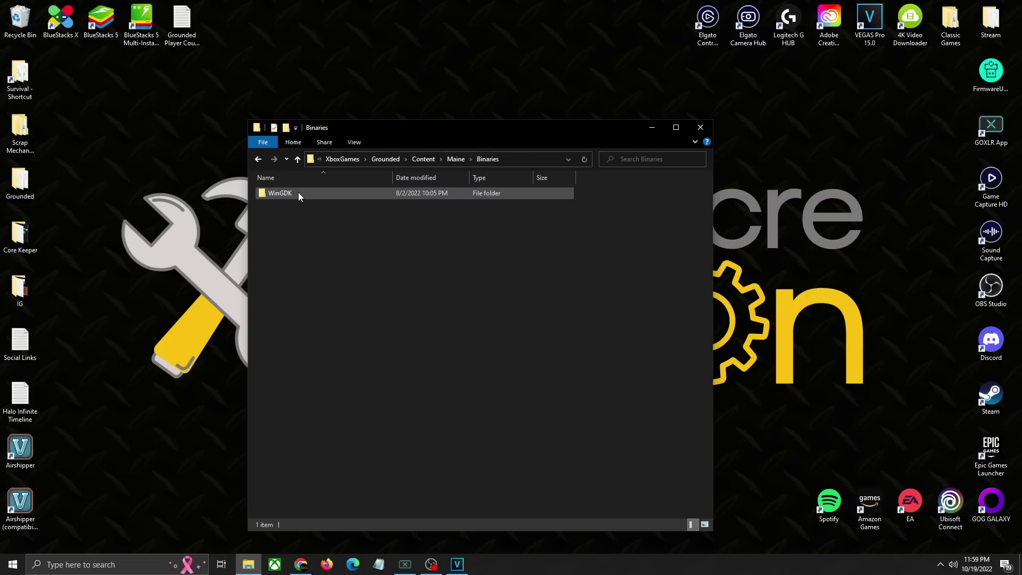
double_click(290, 191)
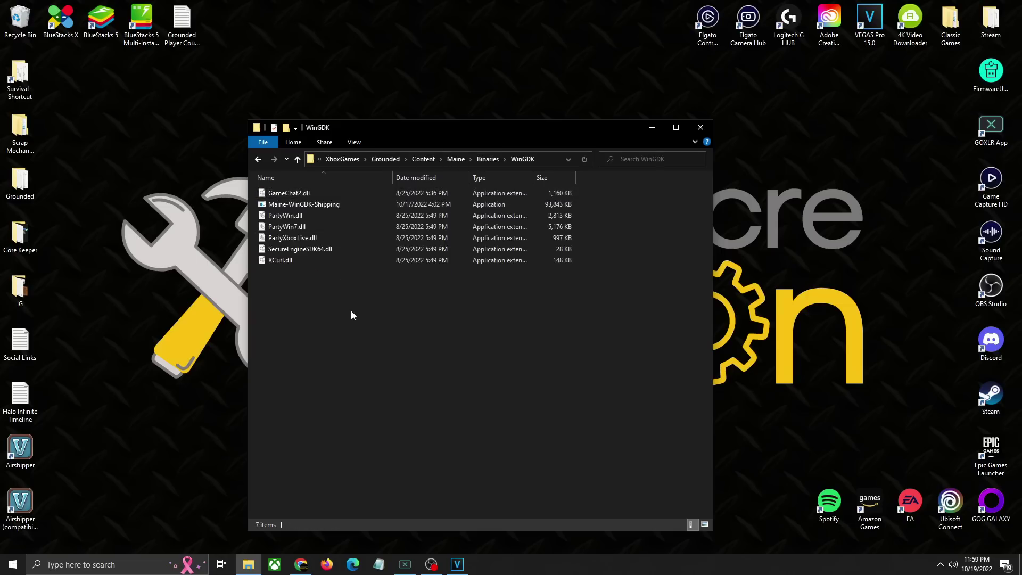
key(ctrl+v)
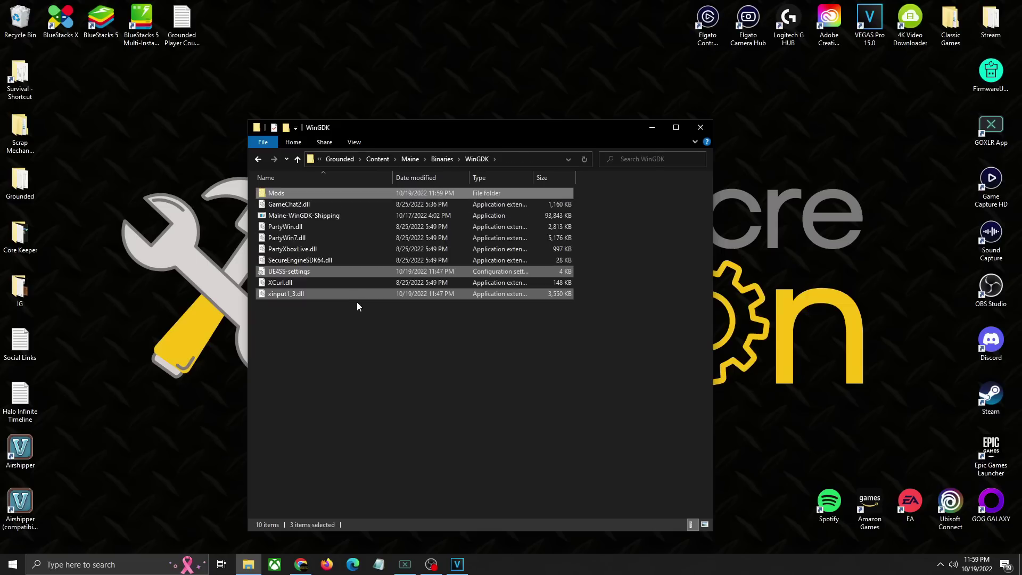
click(357, 324)
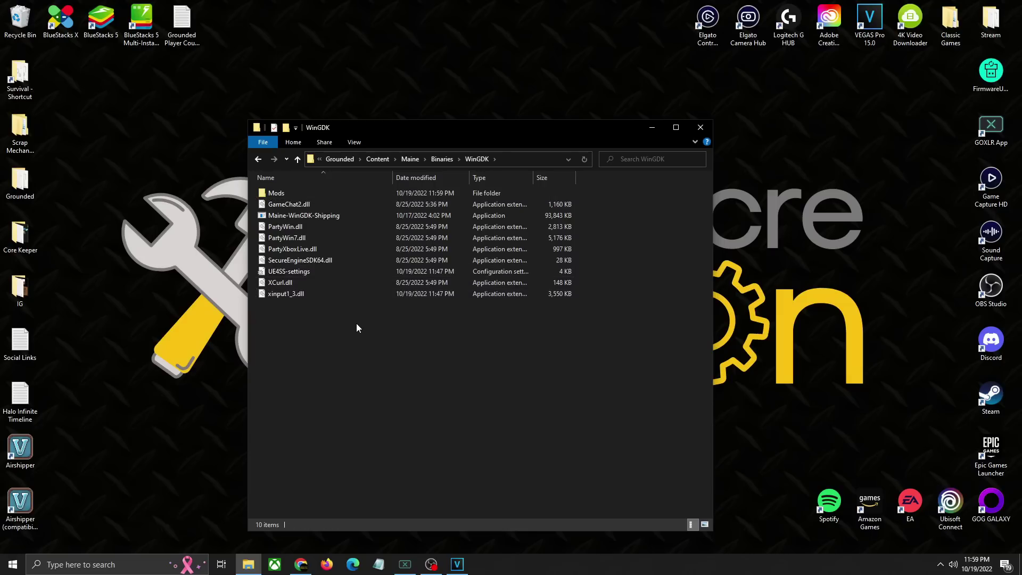
Step: Rename xinput1_3.dll in the WinGDK folder as xinput1_4.dll
right_click(293, 296)
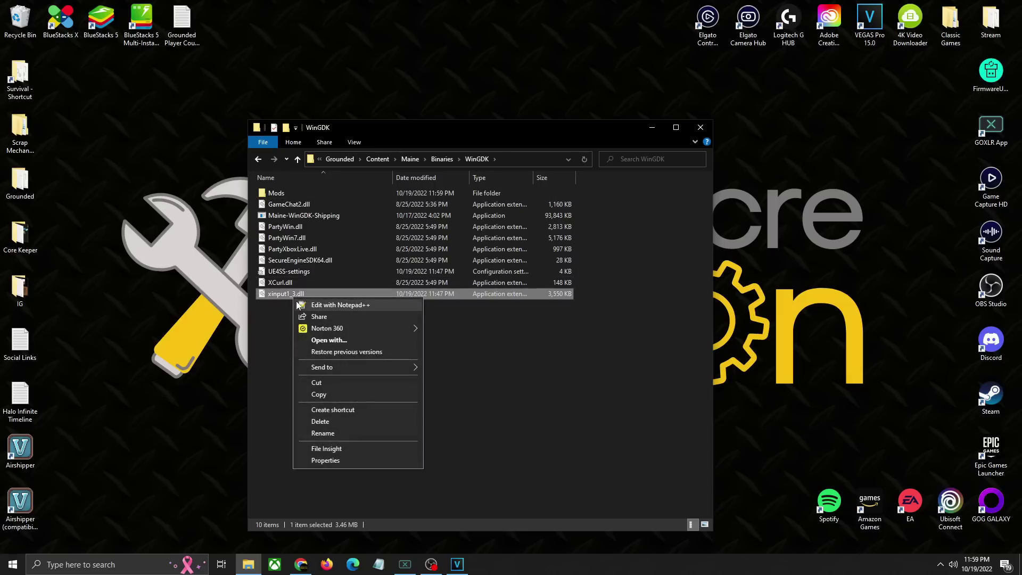
click(340, 433)
click(296, 294)
key(BackSpace)
text(4)
click(363, 353)
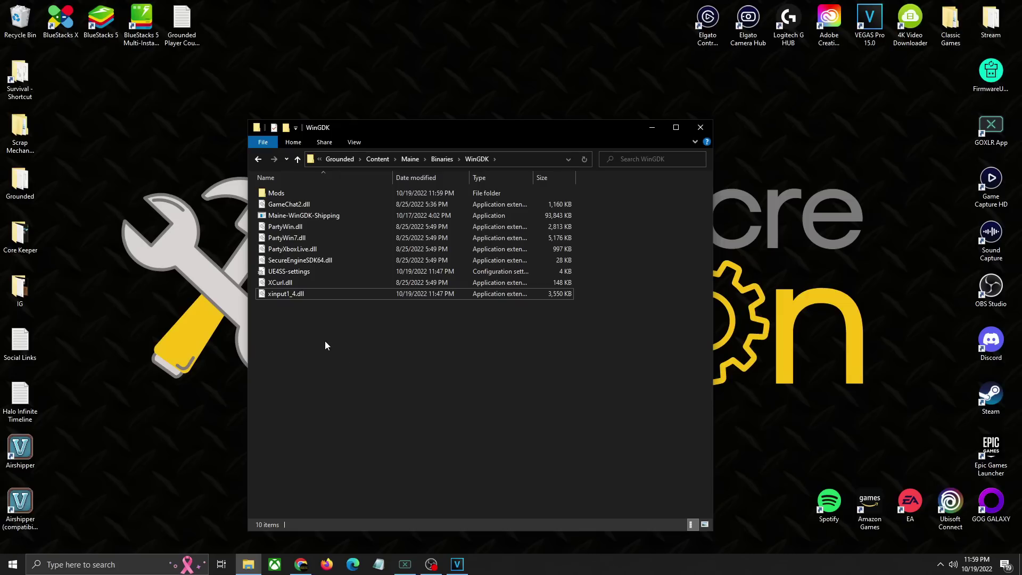
Step: Delete the Mods folder, UE4SS-settings and xinput1_4.dll from the WinGDK folder to uninstall the mod
click(289, 193)
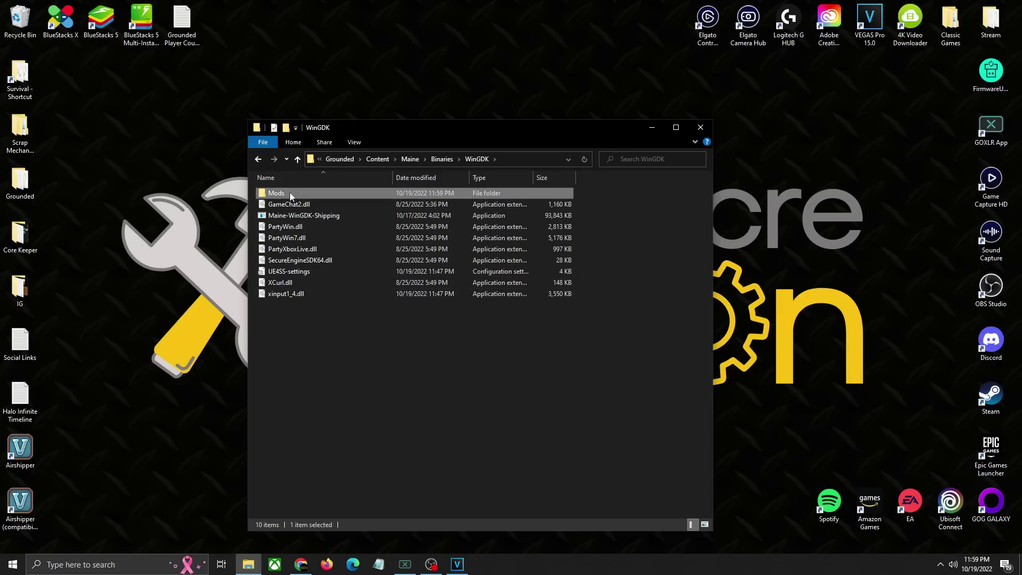
key(Delete)
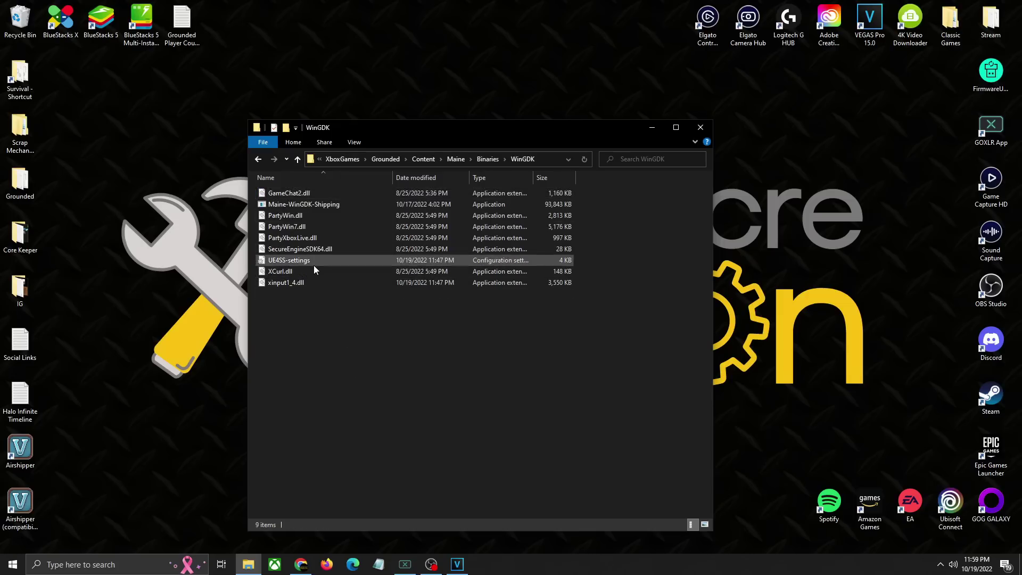
click(314, 265)
key(Delete)
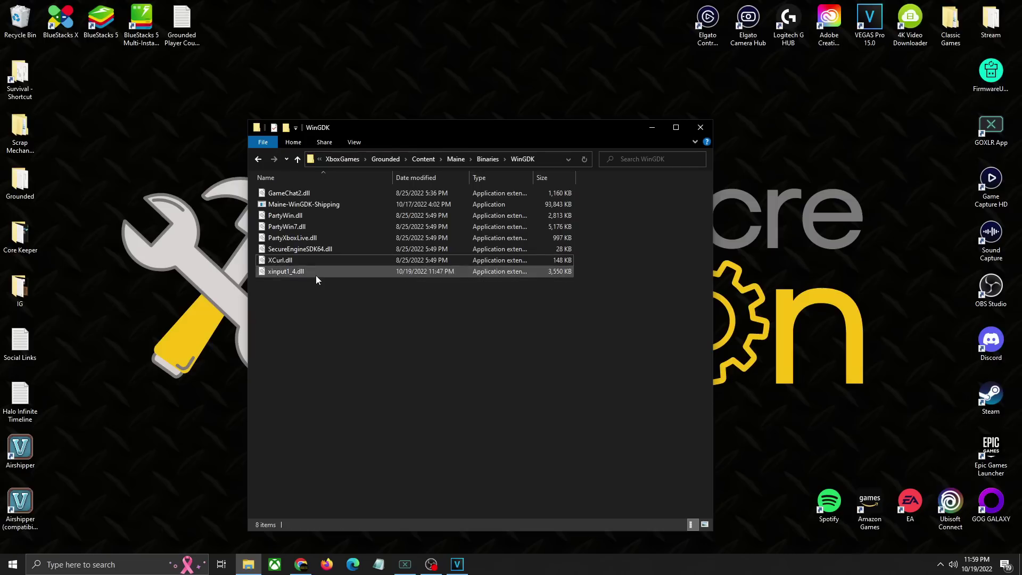
click(282, 275)
key(Delete)
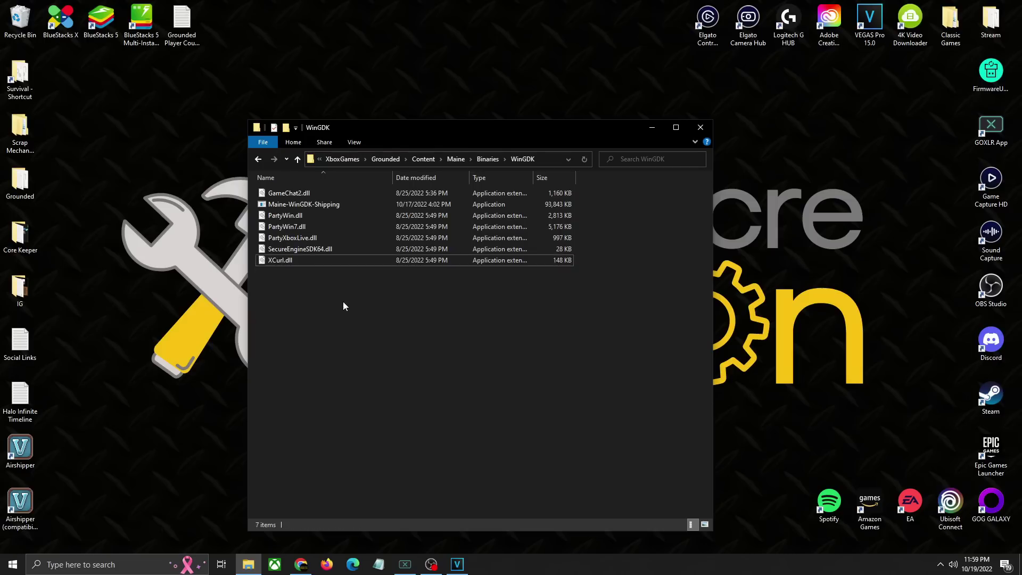